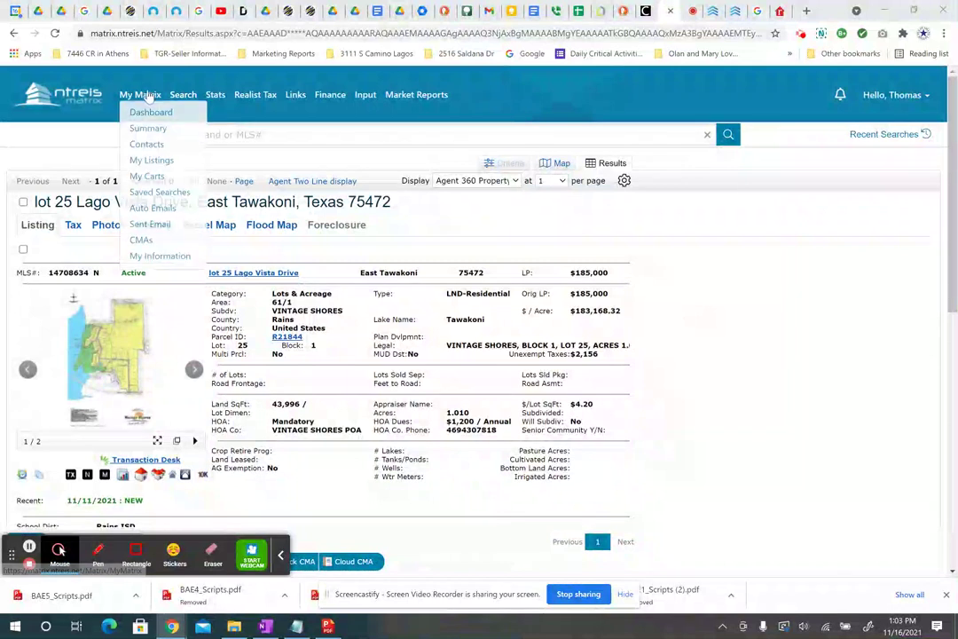
Show the Cross Property submenu under Search in the top navigation.
{"action": "mouse_move", "coordinate": [184, 98]}
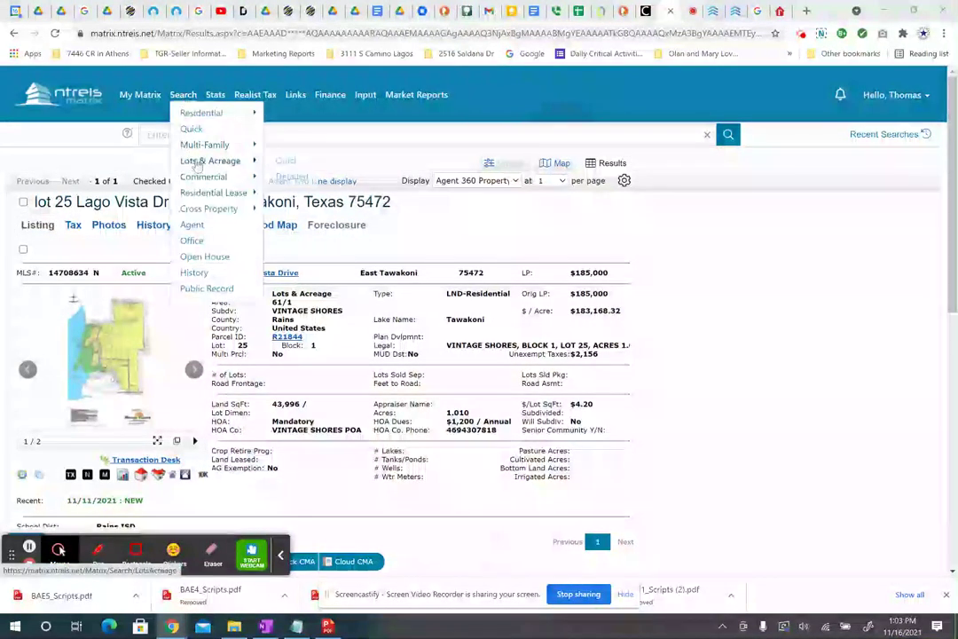
{"action": "mouse_move", "coordinate": [199, 212]}
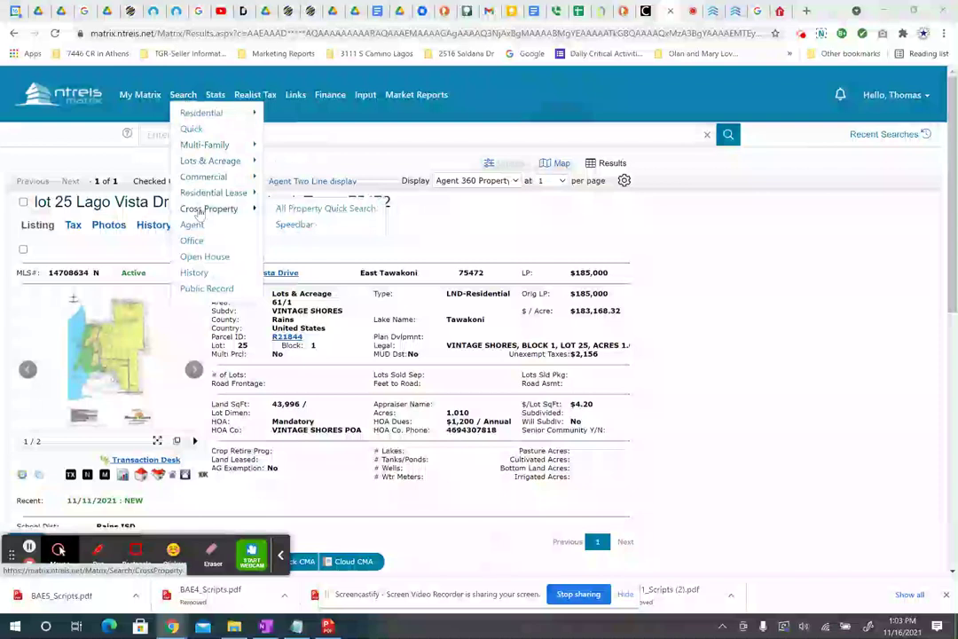
Open All Property Quick Search, set the city to Greenville and exclude Active Contingent listings.
{"action": "left_click", "coordinate": [306, 209]}
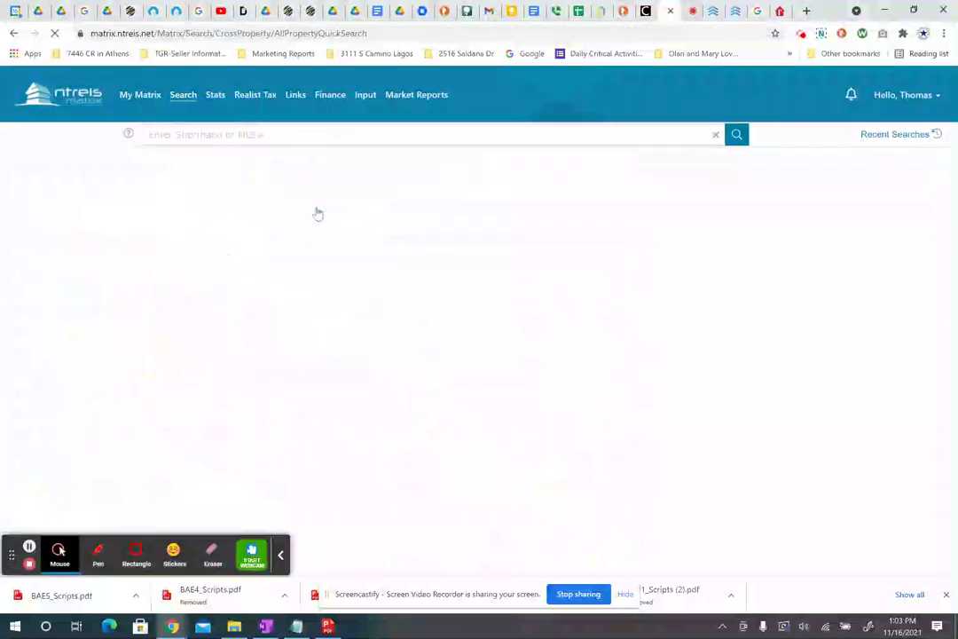
{"action": "scroll", "coordinate": [414, 291], "scroll_direction": "down", "scroll_amount": 2}
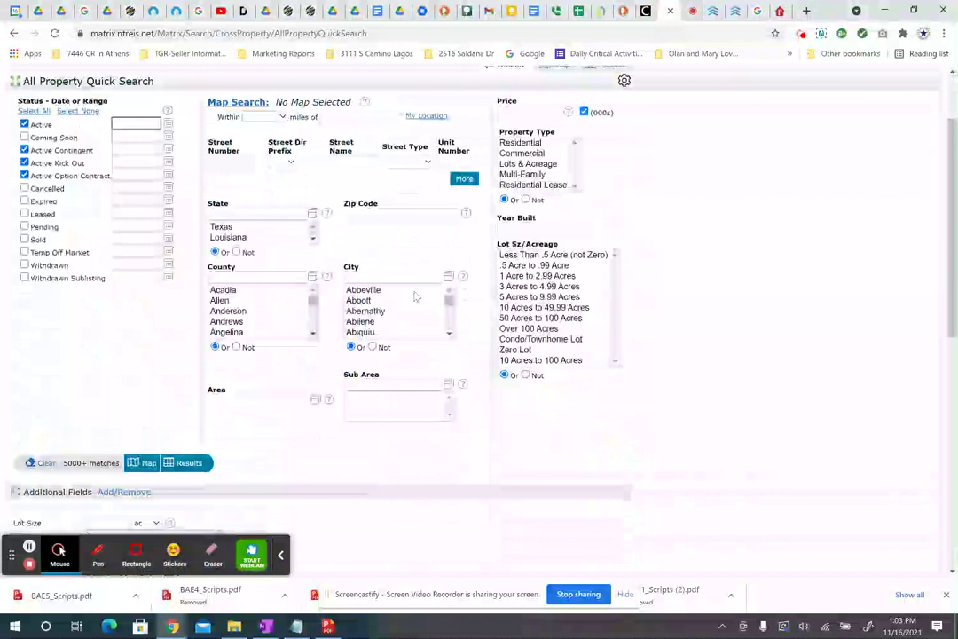
{"action": "left_click", "coordinate": [386, 277]}
{"action": "type", "text": "greenv"}
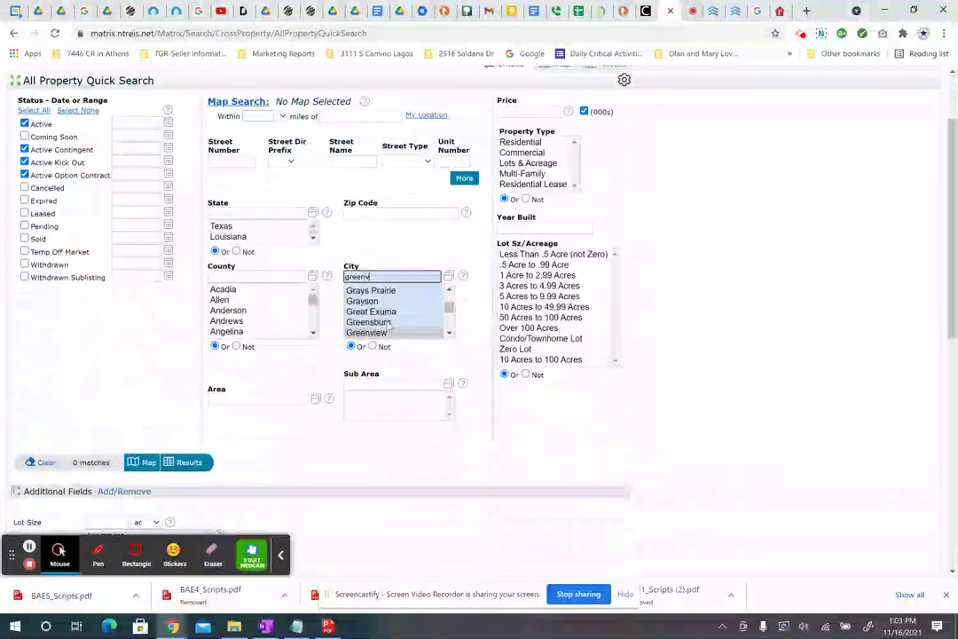
{"action": "type", "text": "ill"}
{"action": "left_click", "coordinate": [381, 334]}
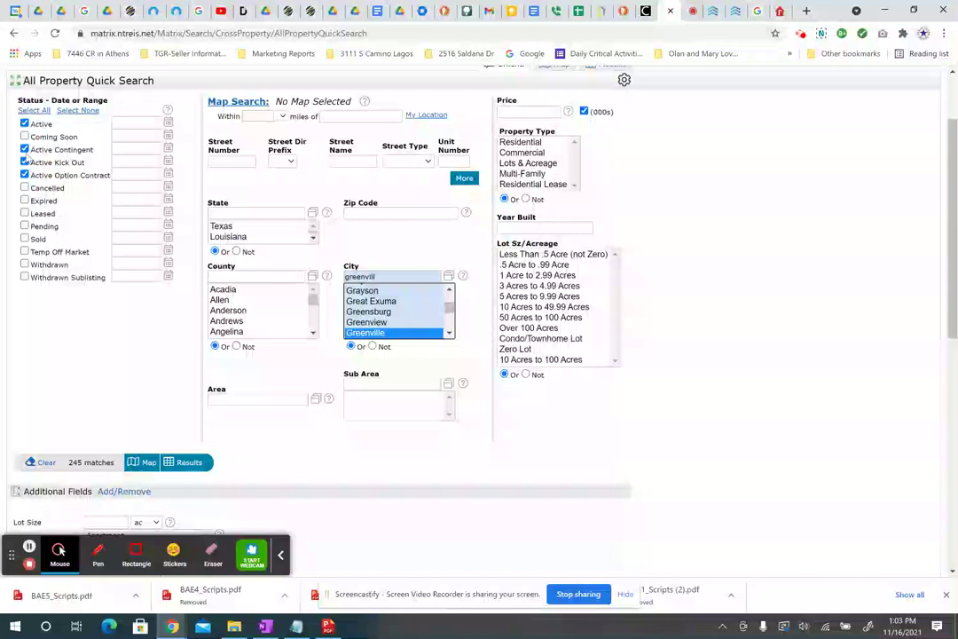
{"action": "left_click", "coordinate": [25, 150]}
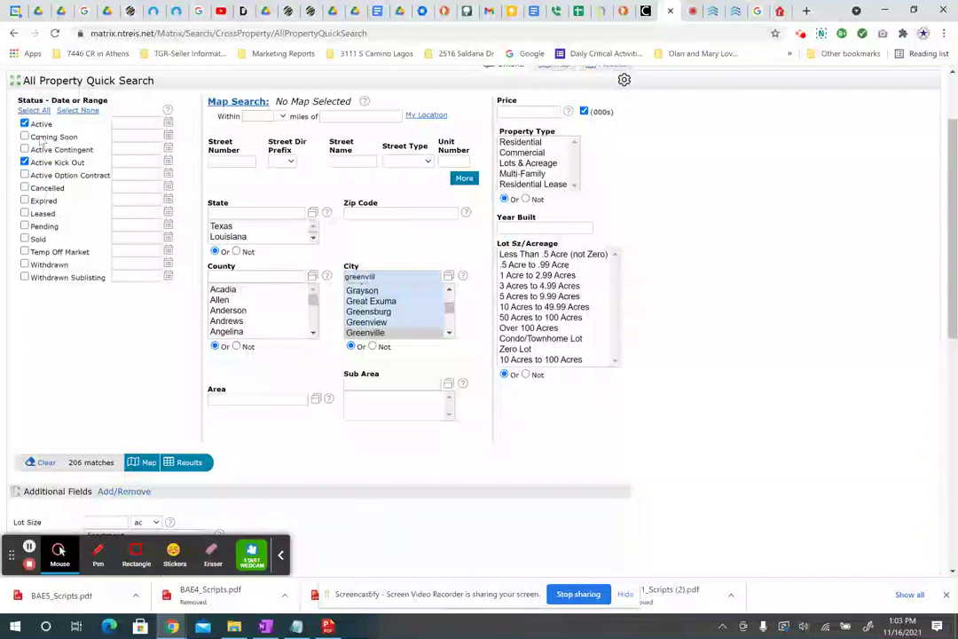
Select Residential and Lots & Acreage property types and enter a 100 (000s) minimum price.
{"action": "left_click", "coordinate": [524, 143]}
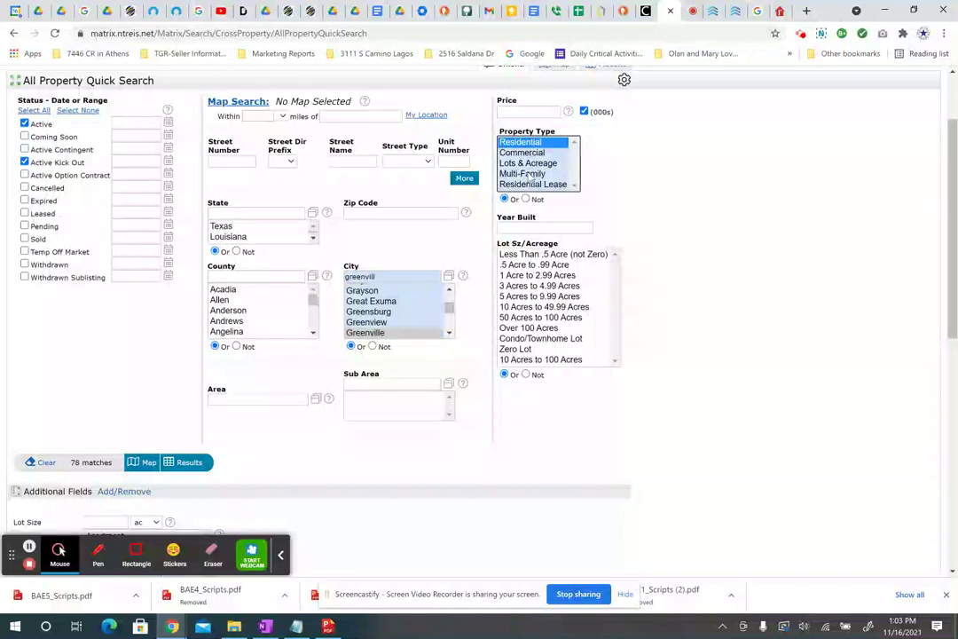
{"action": "left_click", "coordinate": [531, 173], "text": "ctrl"}
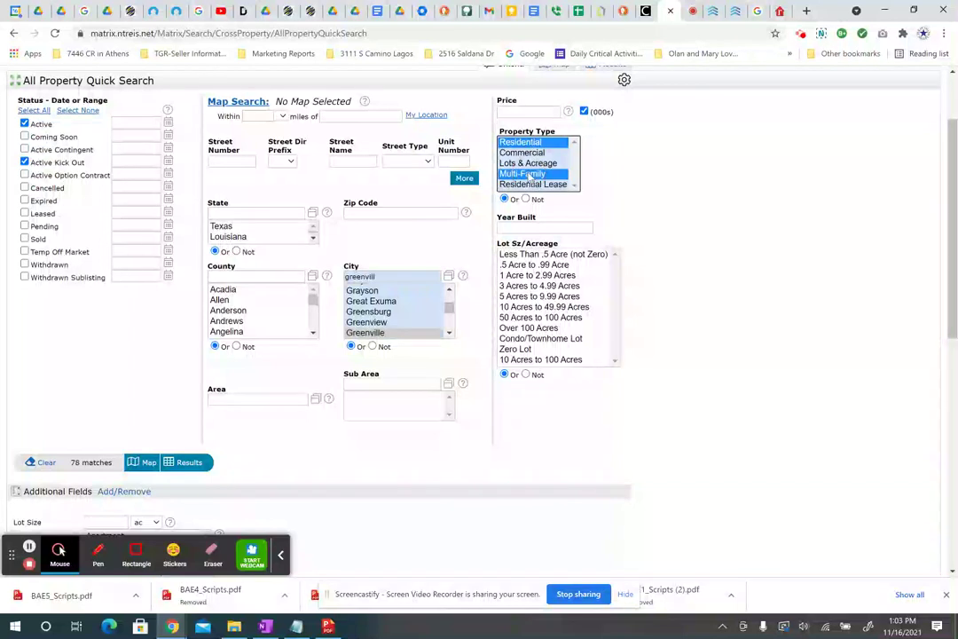
{"action": "left_click", "coordinate": [530, 176], "text": "ctrl"}
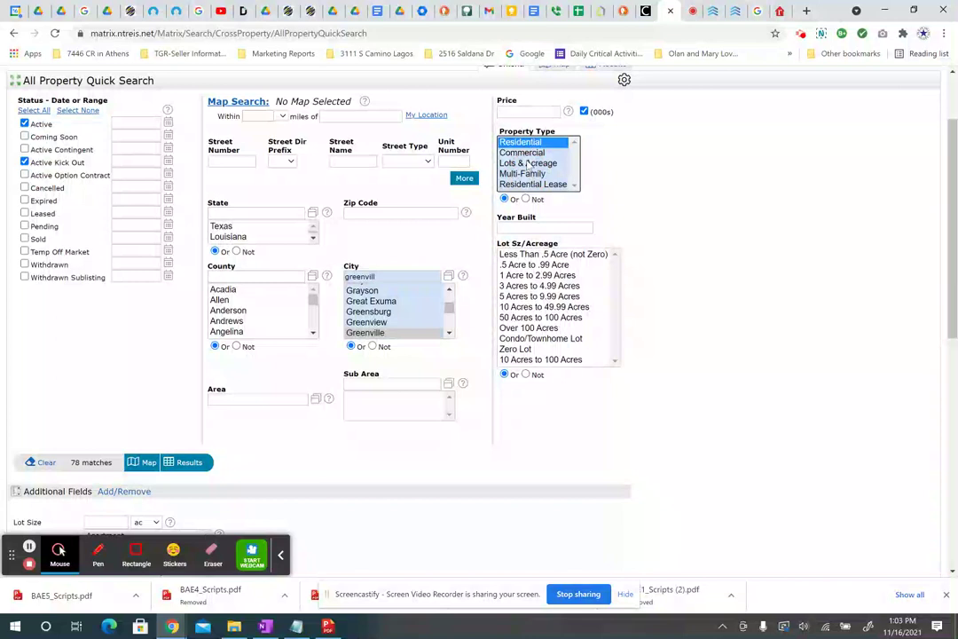
{"action": "left_click", "coordinate": [527, 165], "text": "ctrl"}
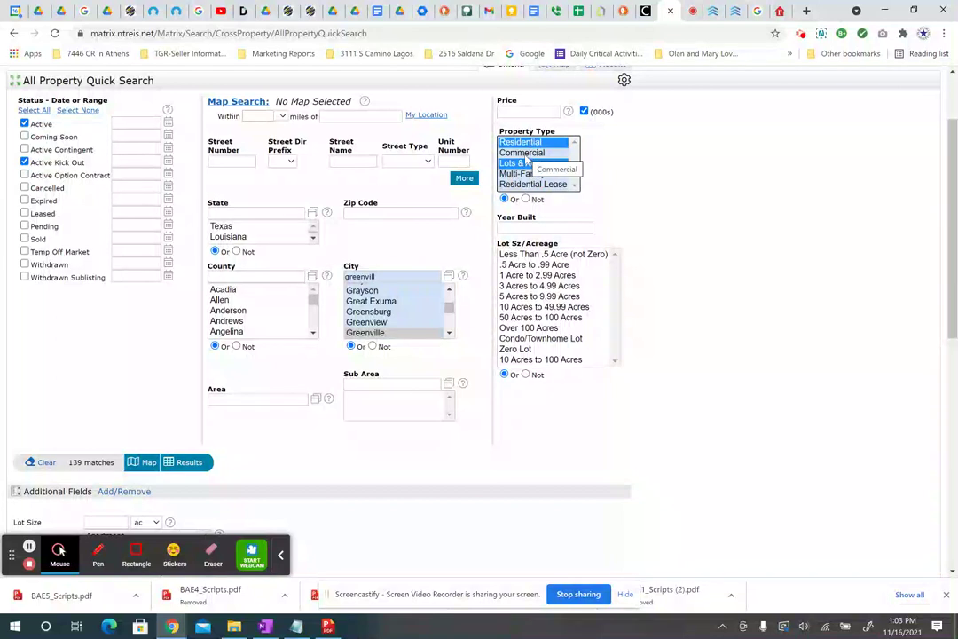
{"action": "scroll", "coordinate": [526, 160], "scroll_direction": "up", "scroll_amount": 1}
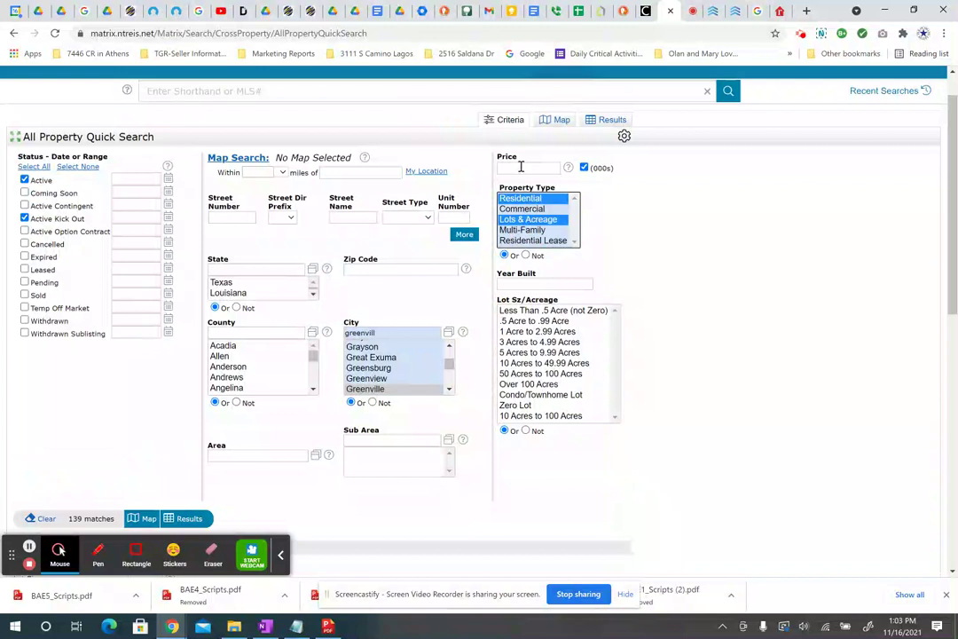
{"action": "left_click", "coordinate": [520, 169]}
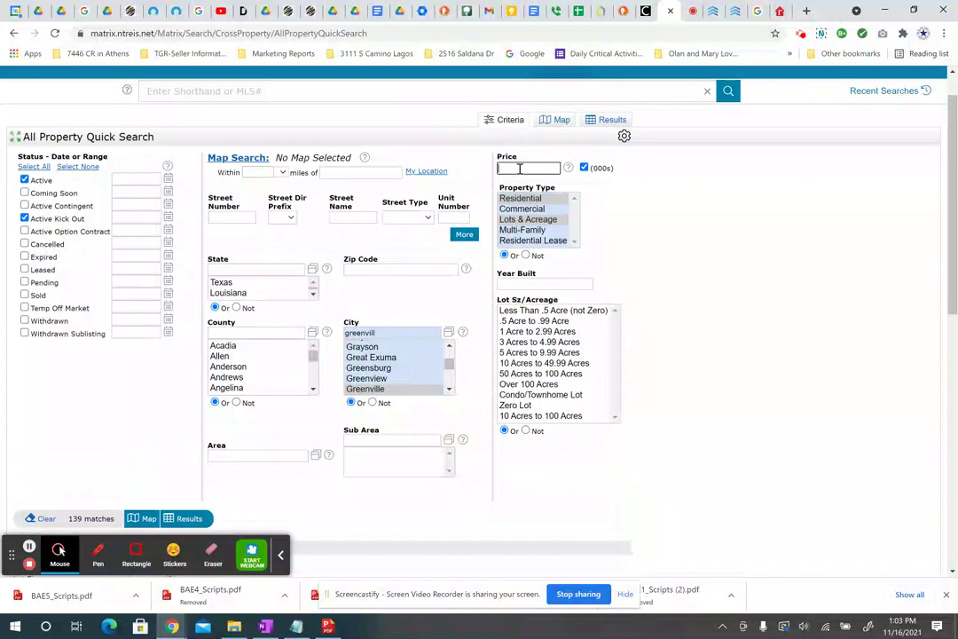
{"action": "type", "text": "100-"}
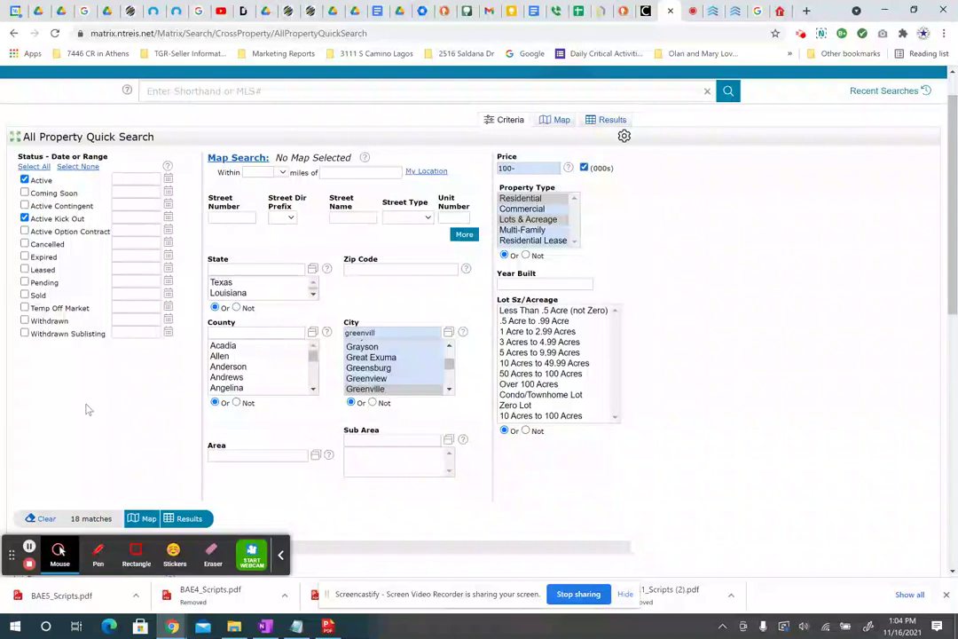
{"action": "scroll", "coordinate": [704, 303], "scroll_direction": "down", "scroll_amount": 5}
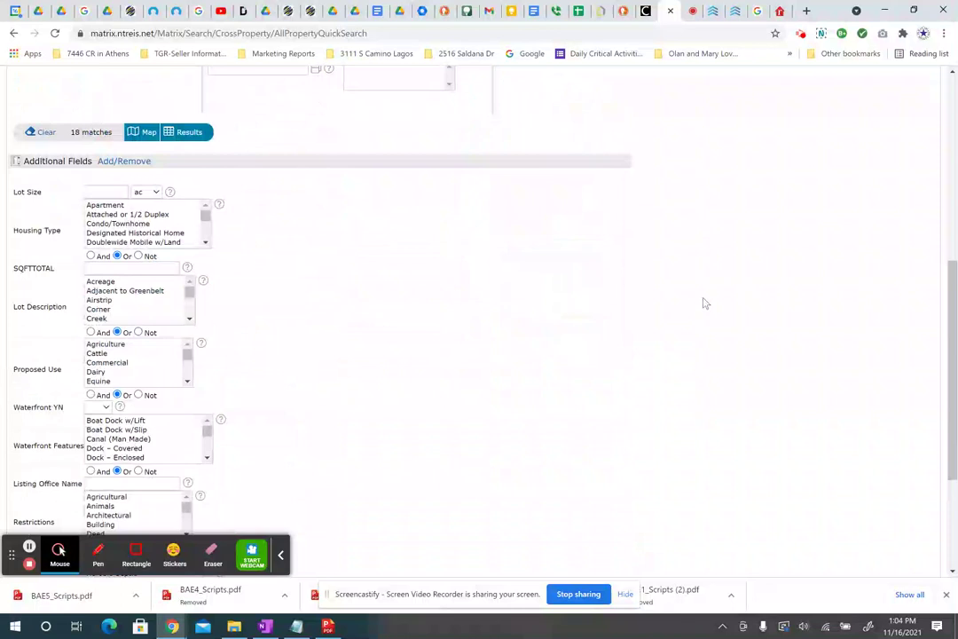
{"action": "scroll", "coordinate": [298, 282], "scroll_direction": "down", "scroll_amount": 1}
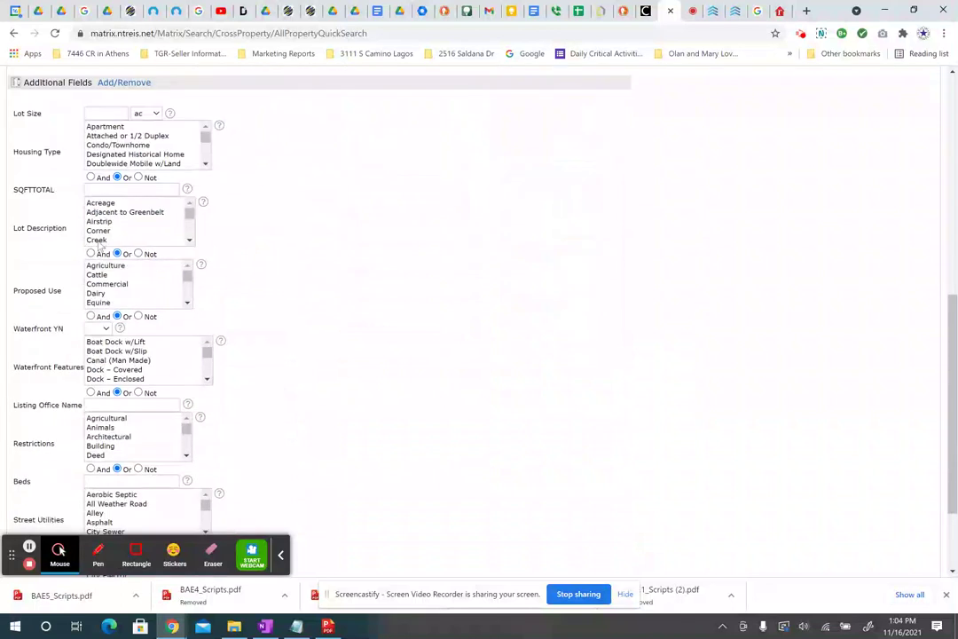
{"action": "scroll", "coordinate": [266, 317], "scroll_direction": "down", "scroll_amount": 2}
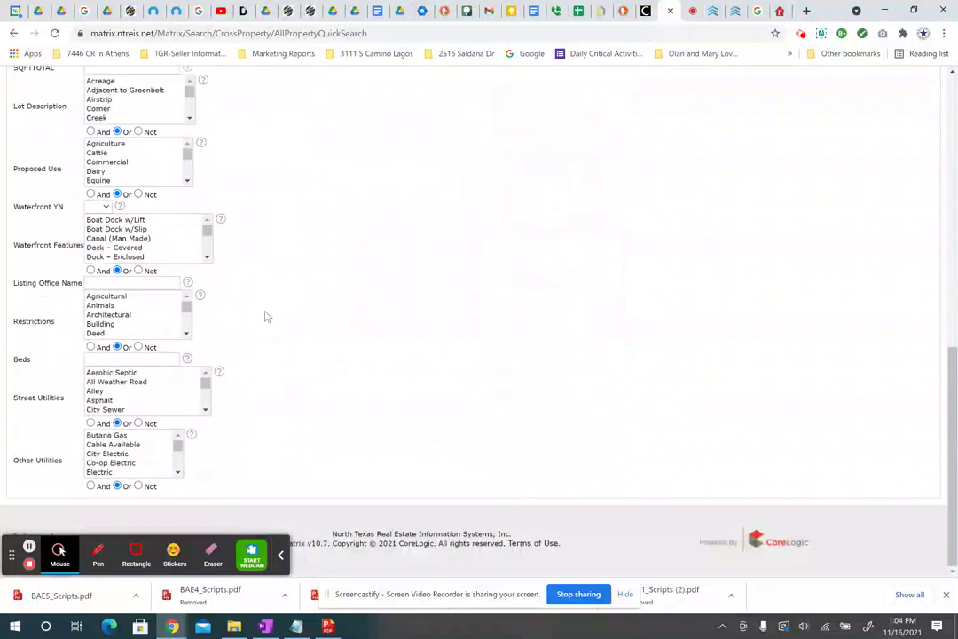
{"action": "scroll", "coordinate": [176, 270], "scroll_direction": "up", "scroll_amount": 2}
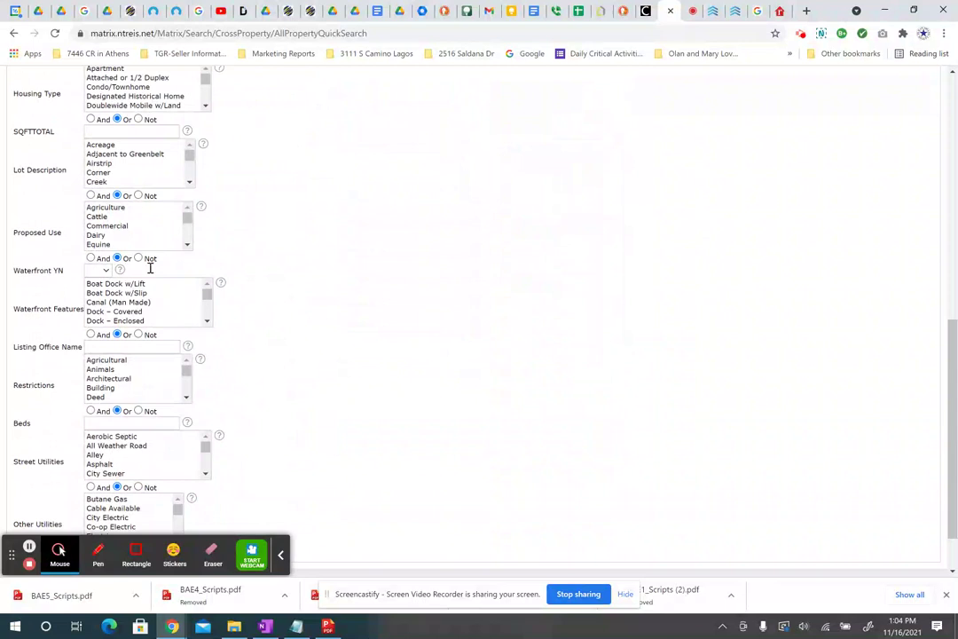
{"action": "scroll", "coordinate": [151, 274], "scroll_direction": "up", "scroll_amount": 3}
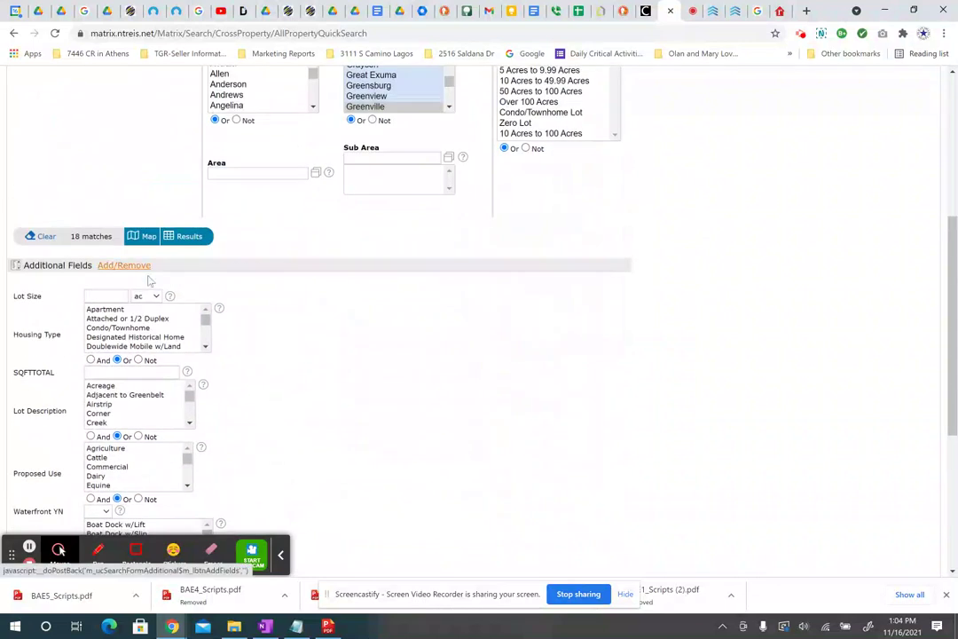
{"action": "scroll", "coordinate": [355, 311], "scroll_direction": "up", "scroll_amount": 5}
{"action": "scroll", "coordinate": [459, 319], "scroll_direction": "up", "scroll_amount": 1}
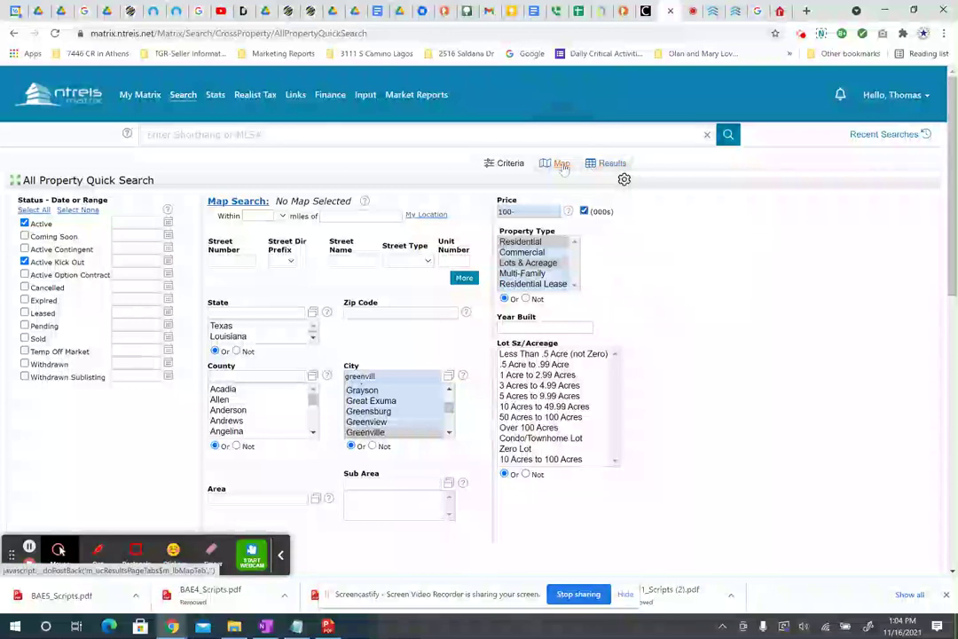
{"action": "scroll", "coordinate": [129, 449], "scroll_direction": "down", "scroll_amount": 3}
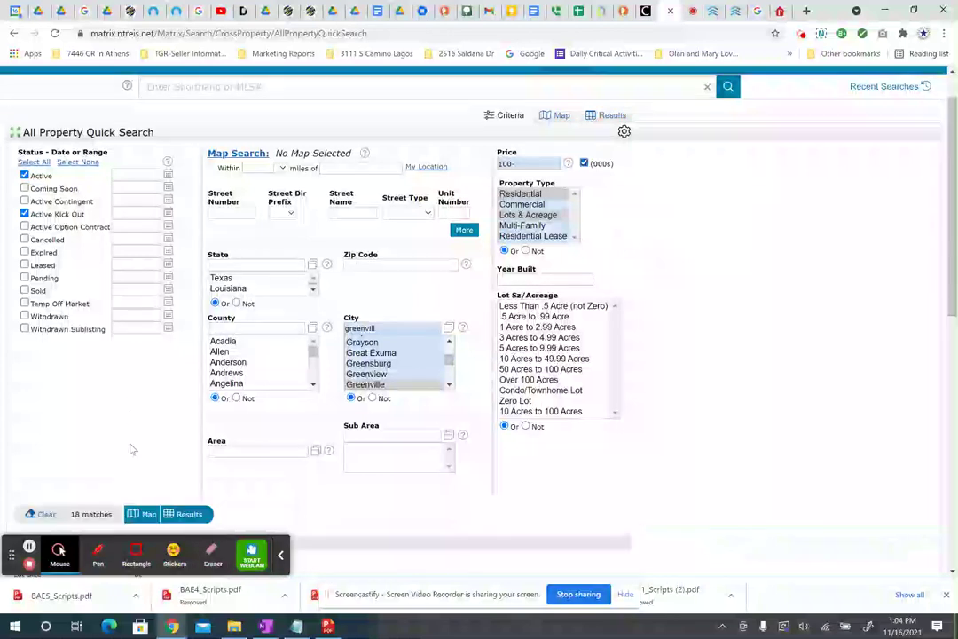
{"action": "left_click", "coordinate": [88, 322]}
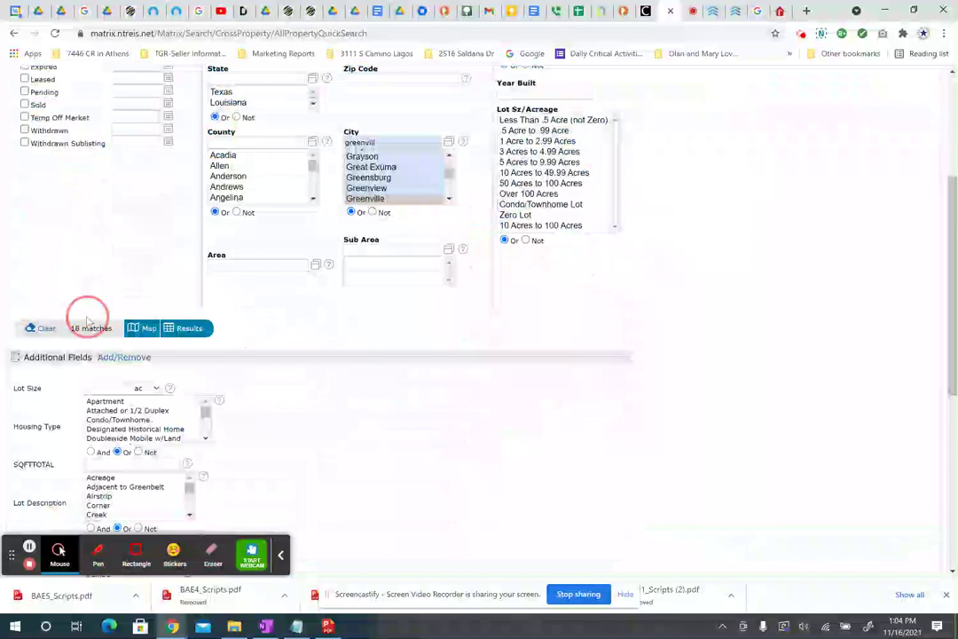
{"action": "scroll", "coordinate": [652, 231], "scroll_direction": "up", "scroll_amount": 3}
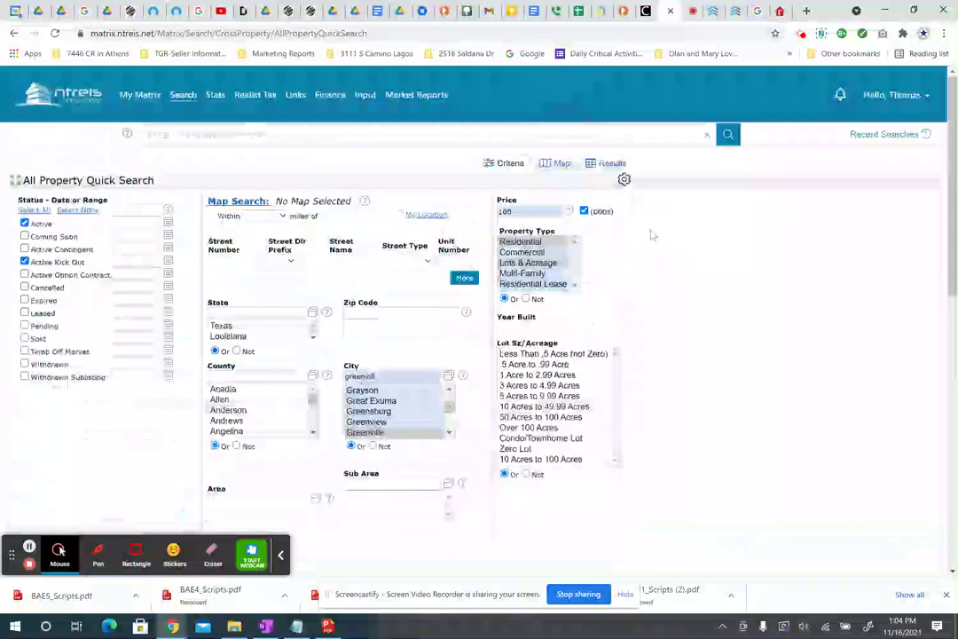
Show the 18 results on a map and draw a search radius around Greenville.
{"action": "left_click", "coordinate": [561, 165]}
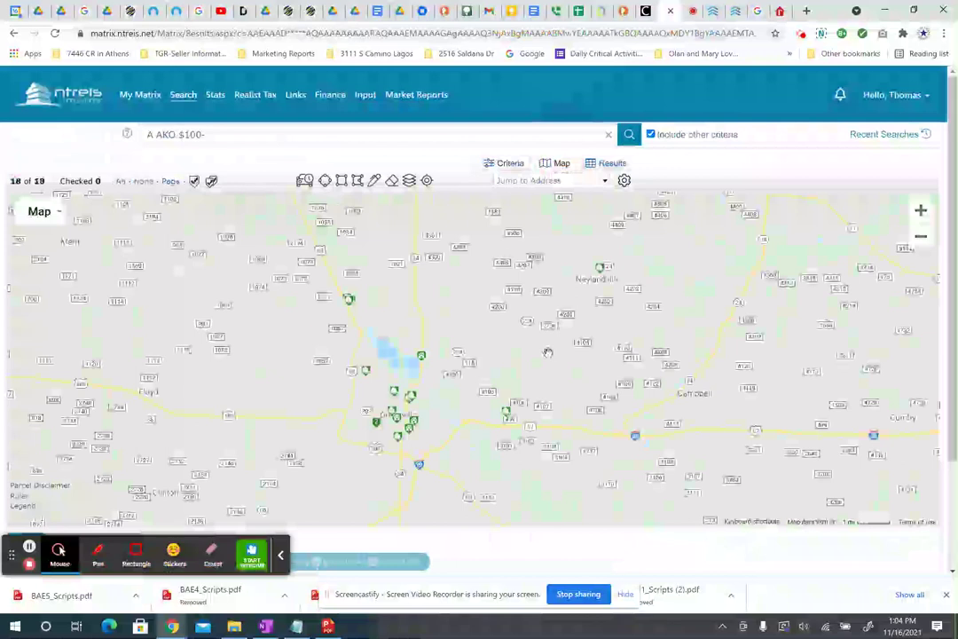
{"action": "mouse_move", "coordinate": [592, 361]}
{"action": "left_mouse_down"}
{"action": "mouse_move", "coordinate": [652, 274]}
{"action": "mouse_move", "coordinate": [658, 227]}
{"action": "left_mouse_up"}
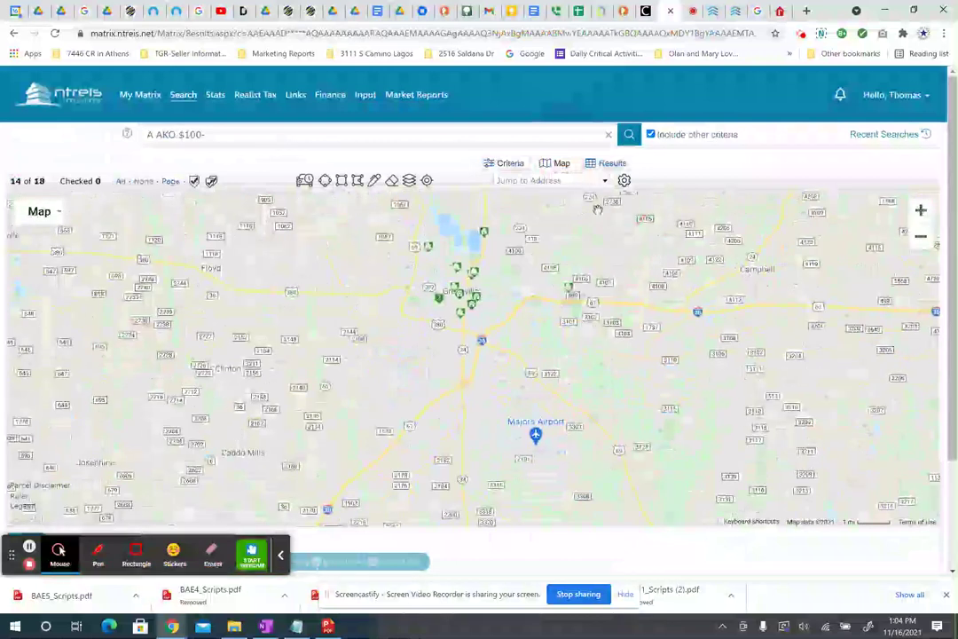
{"action": "left_click", "coordinate": [326, 182]}
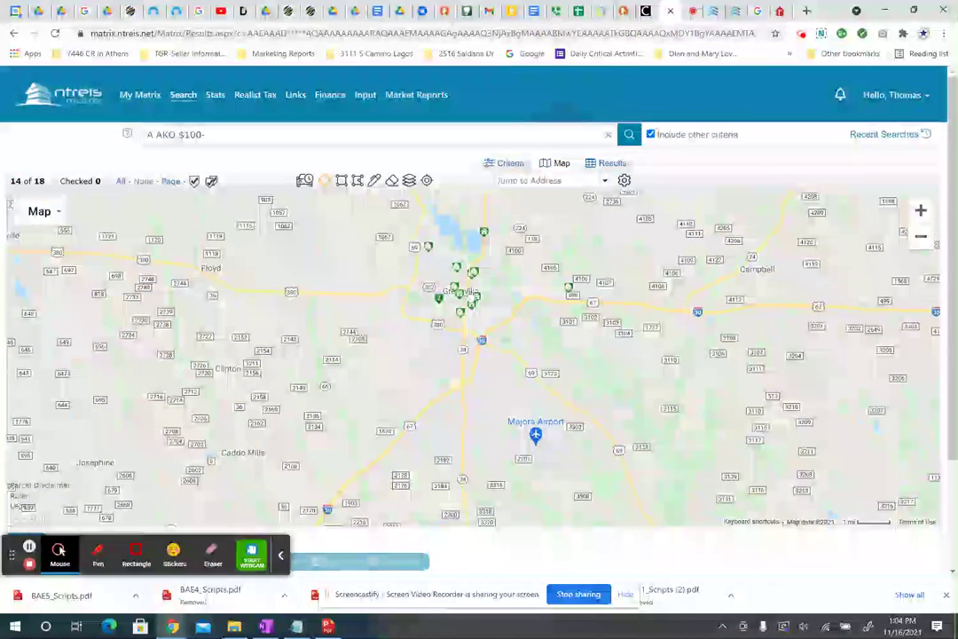
{"action": "left_click", "coordinate": [470, 290]}
{"action": "mouse_move", "coordinate": [471, 290]}
{"action": "left_mouse_down"}
{"action": "mouse_move", "coordinate": [532, 275]}
{"action": "mouse_move", "coordinate": [701, 299]}
{"action": "mouse_move", "coordinate": [933, 309]}
{"action": "mouse_move", "coordinate": [863, 300]}
{"action": "mouse_move", "coordinate": [772, 311]}
{"action": "mouse_move", "coordinate": [804, 294]}
{"action": "mouse_move", "coordinate": [841, 298]}
{"action": "left_mouse_up"}
Zoom out to fit the whole circle and display its 20.03-mile radius details.
{"action": "left_click", "coordinate": [920, 237]}
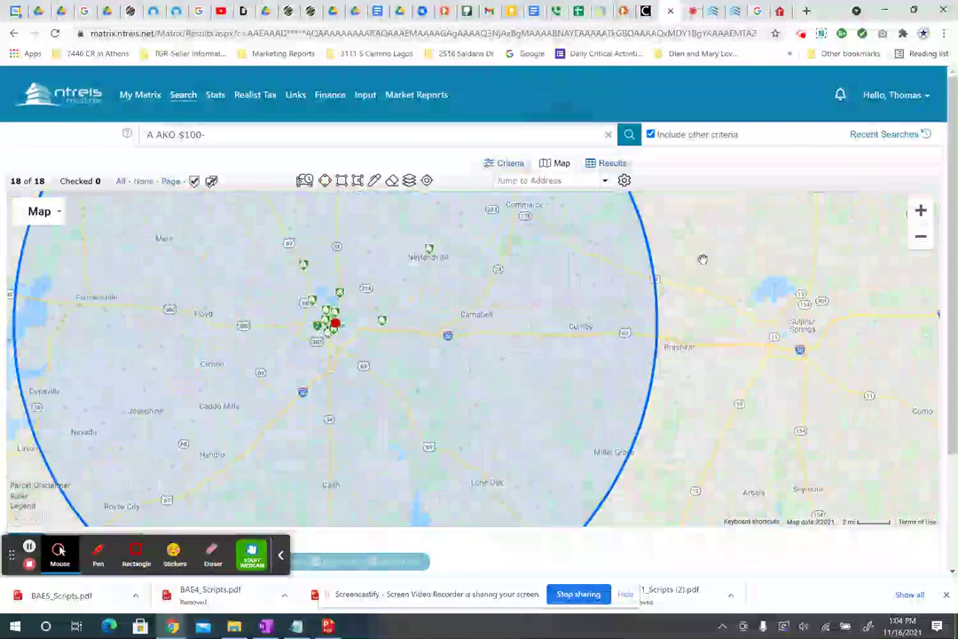
{"action": "left_click_drag", "start_coordinate": [757, 266], "coordinate": [883, 234]}
{"action": "left_click", "coordinate": [920, 237]}
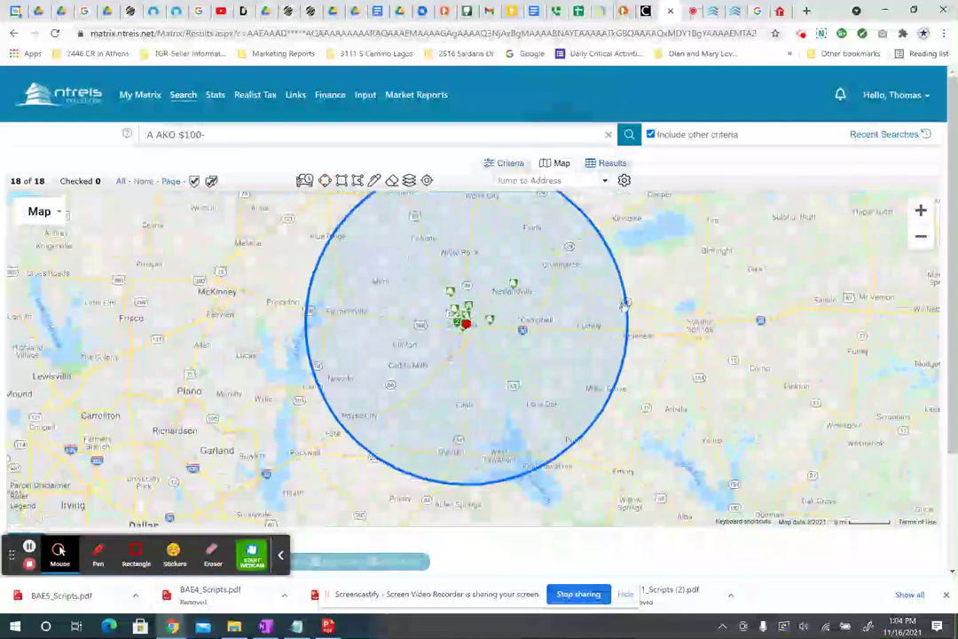
{"action": "left_click_drag", "start_coordinate": [696, 271], "coordinate": [666, 307]}
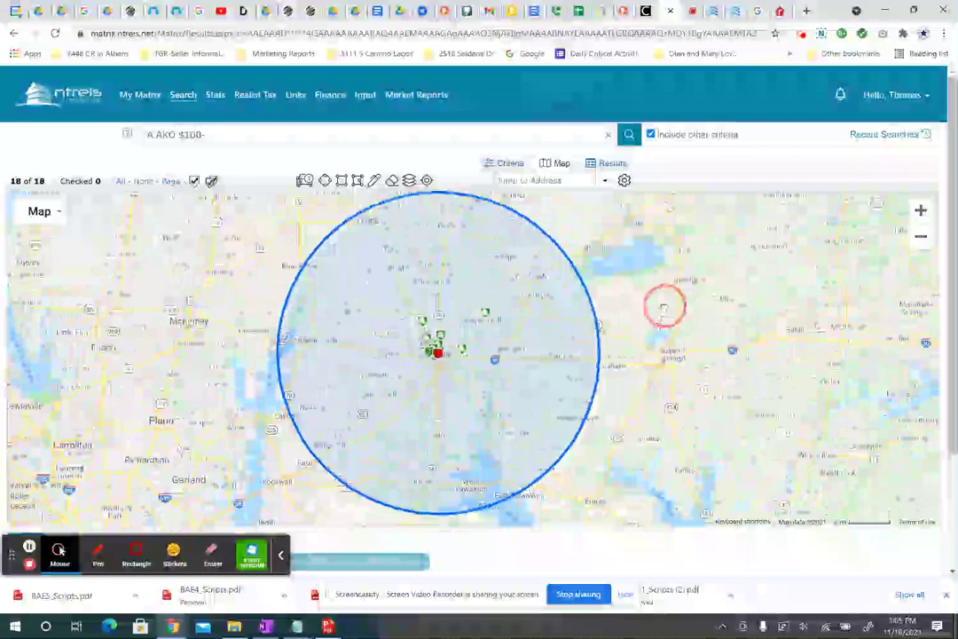
{"action": "left_click", "coordinate": [438, 355]}
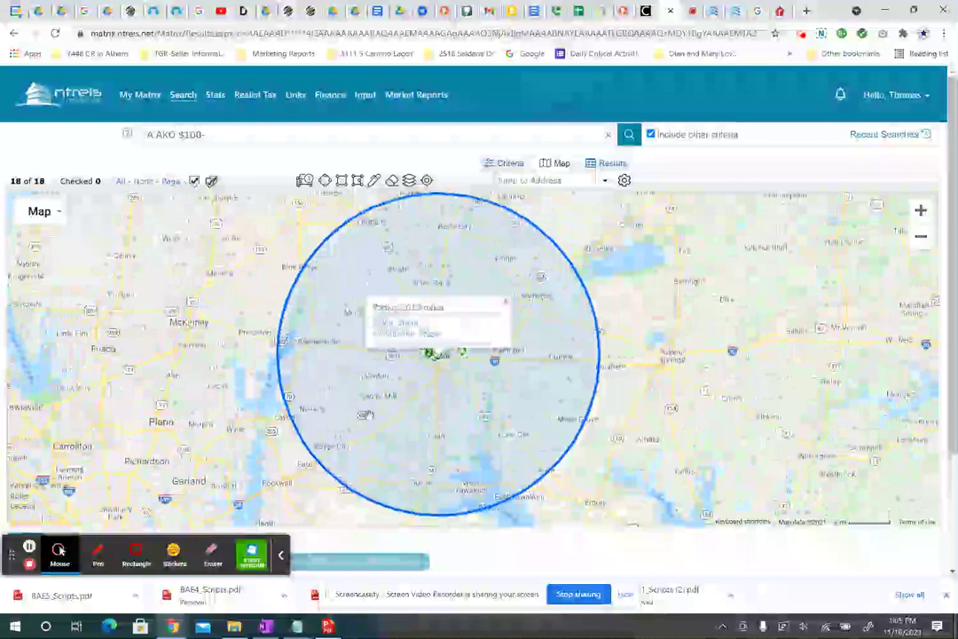
{"action": "left_click", "coordinate": [345, 293]}
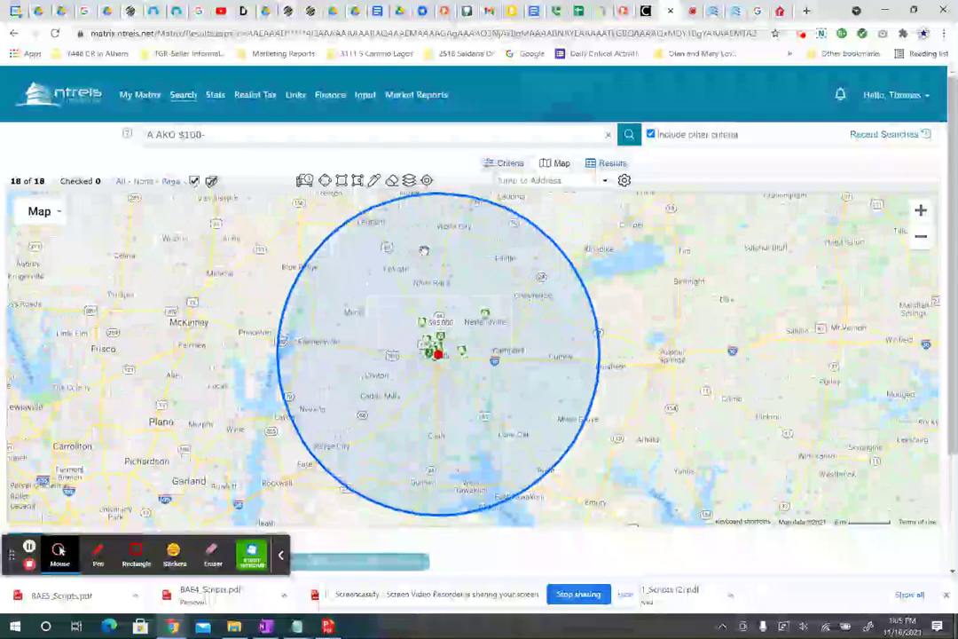
{"action": "left_click", "coordinate": [438, 354]}
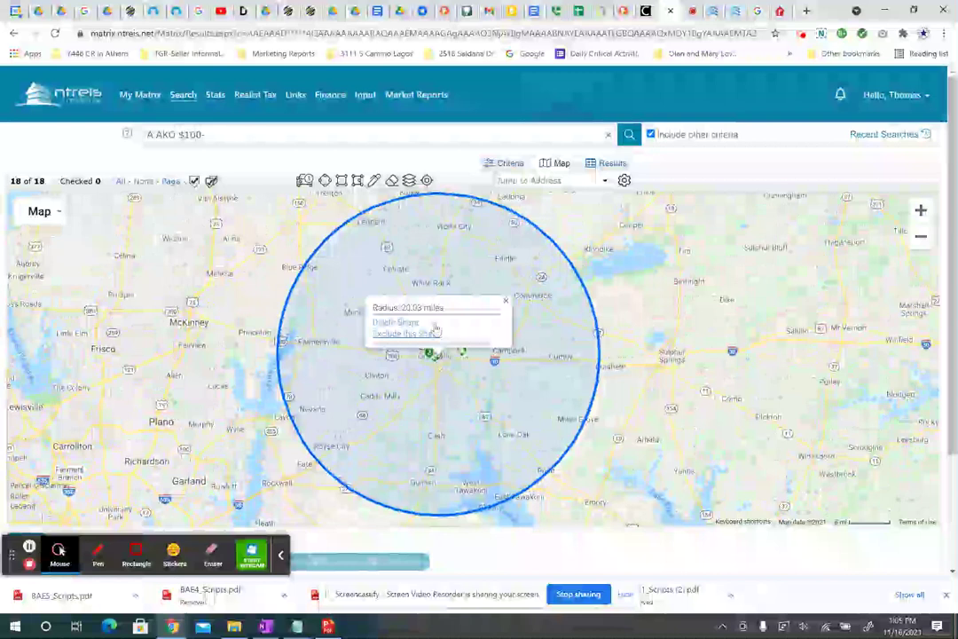
Return to the criteria form with the Greenville city filter removed, giving 129 matches.
{"action": "left_click", "coordinate": [510, 163]}
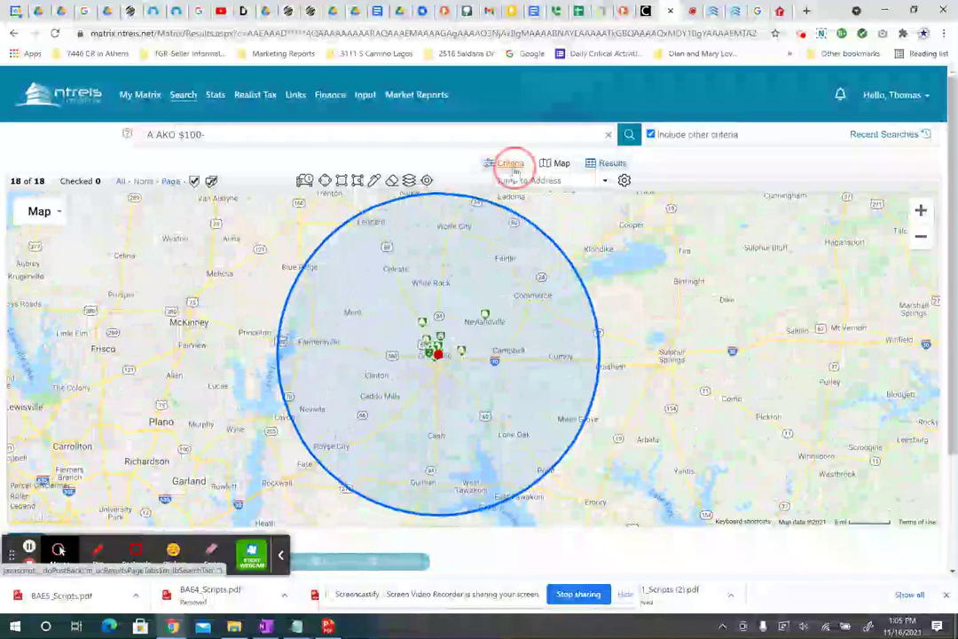
{"action": "left_click", "coordinate": [402, 382]}
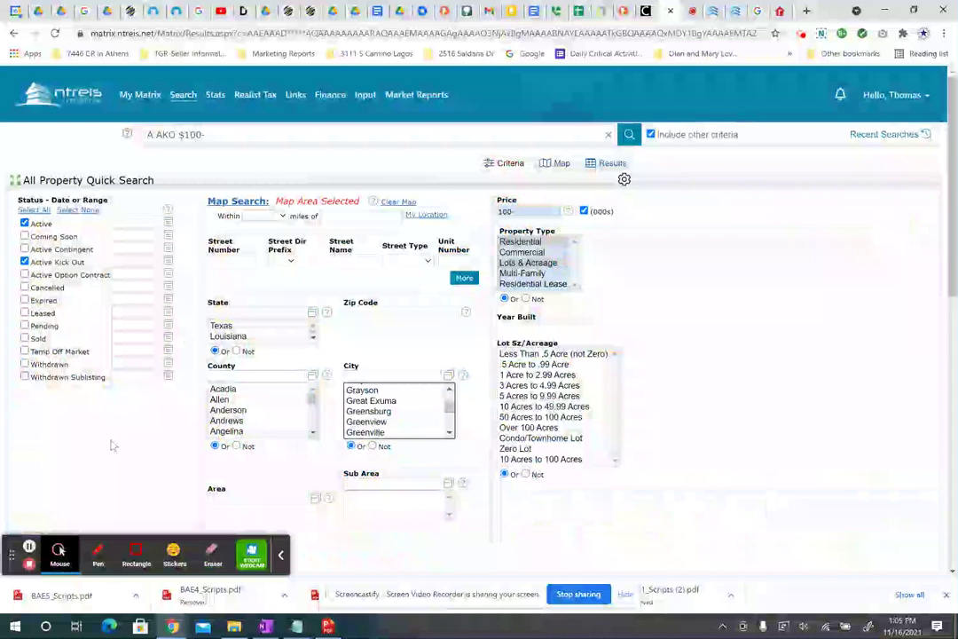
{"action": "scroll", "coordinate": [111, 445], "scroll_direction": "down", "scroll_amount": 1}
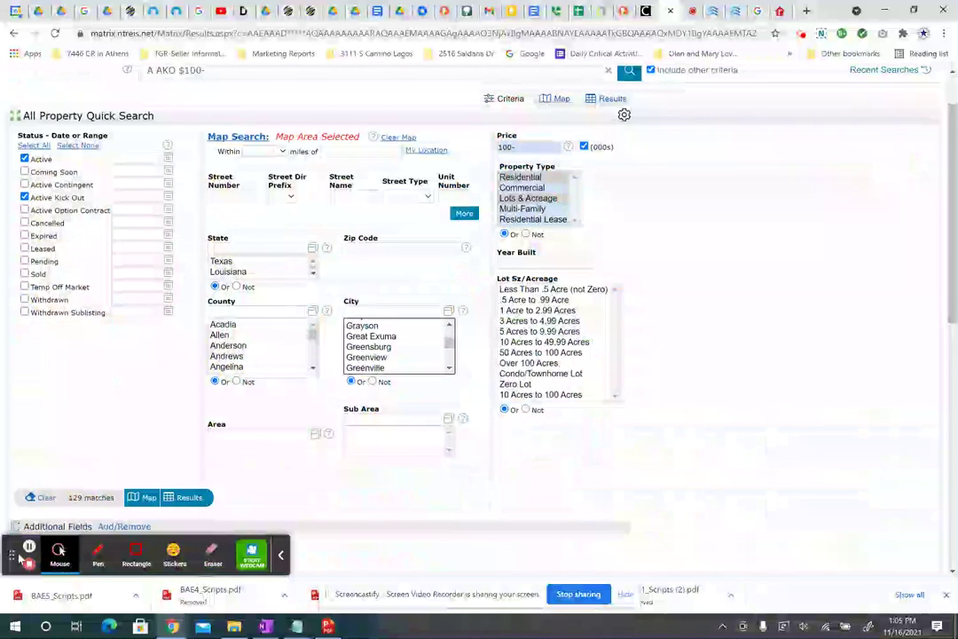
{"action": "left_click", "coordinate": [280, 557]}
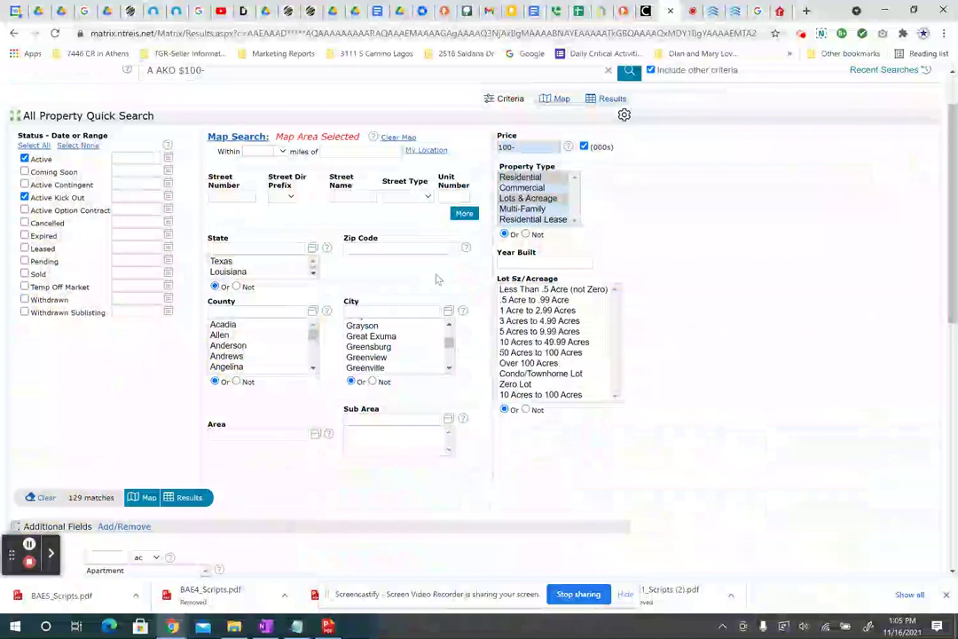
{"action": "left_click", "coordinate": [563, 100]}
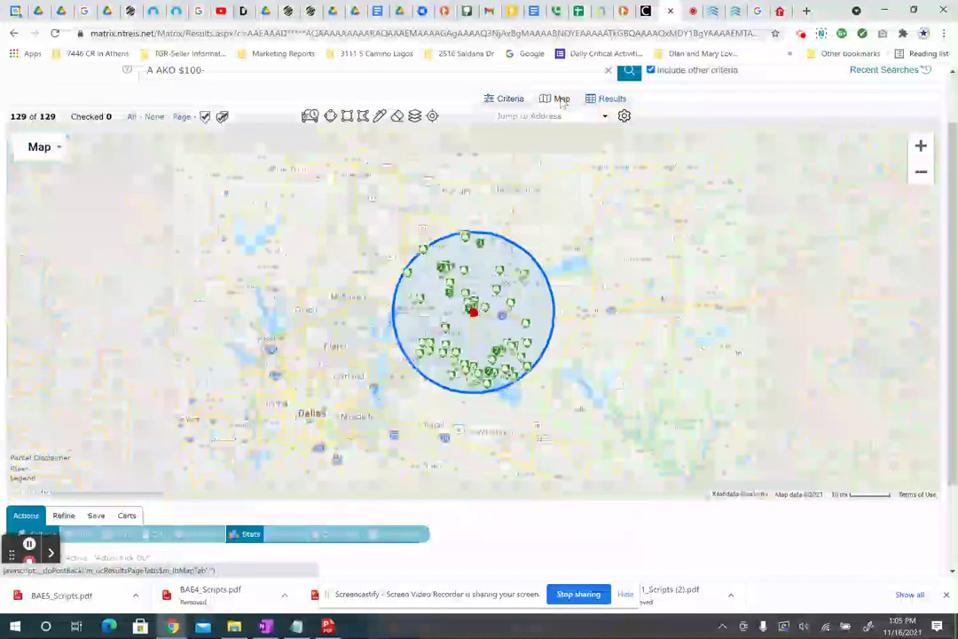
{"action": "left_click", "coordinate": [473, 311]}
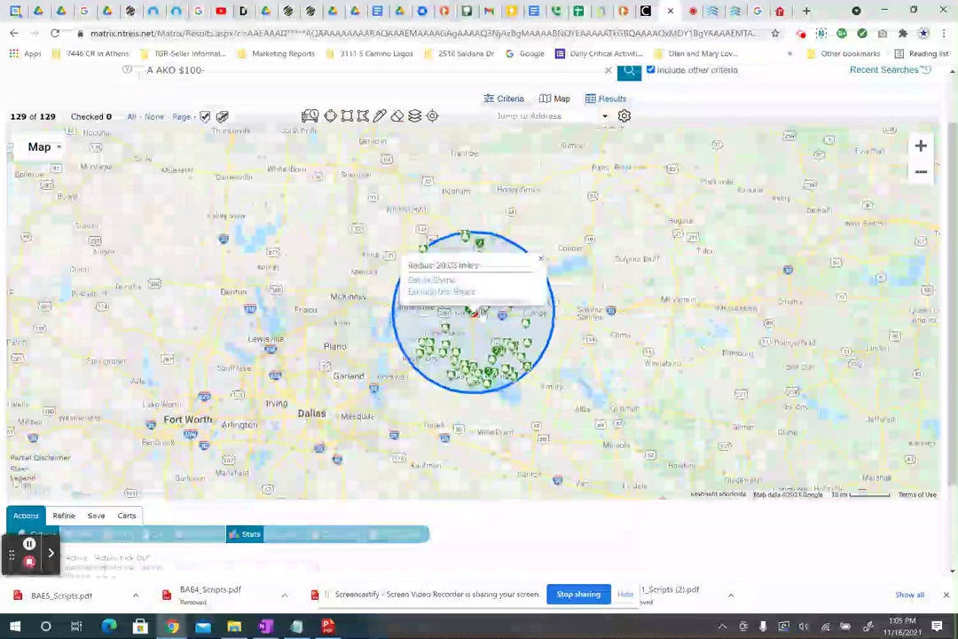
{"action": "left_click", "coordinate": [426, 311]}
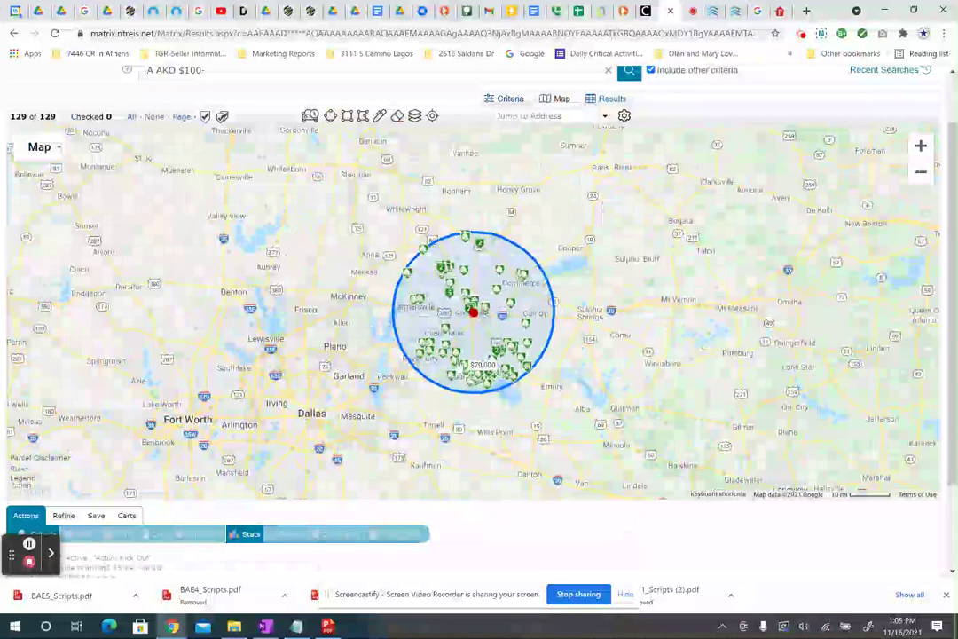
{"action": "left_click", "coordinate": [510, 98]}
Set Street Utilities to Not and select No City Services.
{"action": "scroll", "coordinate": [431, 386], "scroll_direction": "down", "scroll_amount": 3}
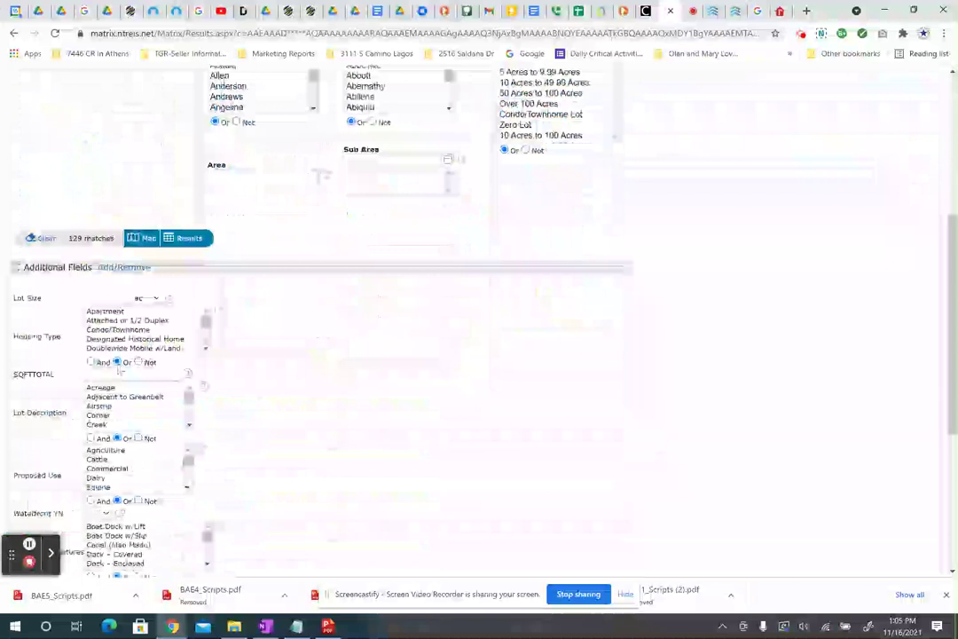
{"action": "scroll", "coordinate": [431, 386], "scroll_direction": "up", "scroll_amount": 3}
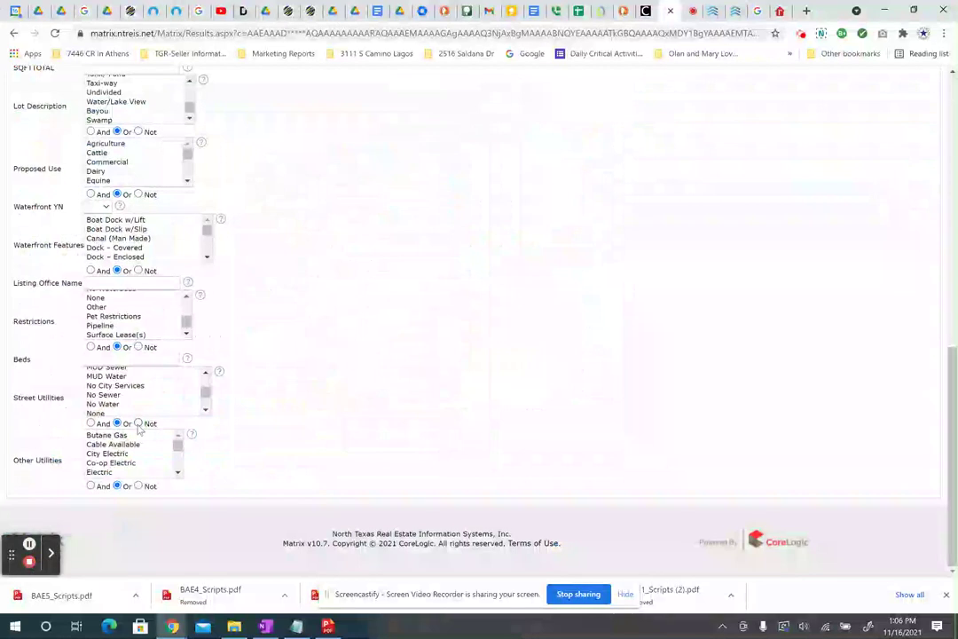
{"action": "left_click", "coordinate": [139, 424]}
{"action": "scroll", "coordinate": [152, 404], "scroll_direction": "up", "scroll_amount": 1}
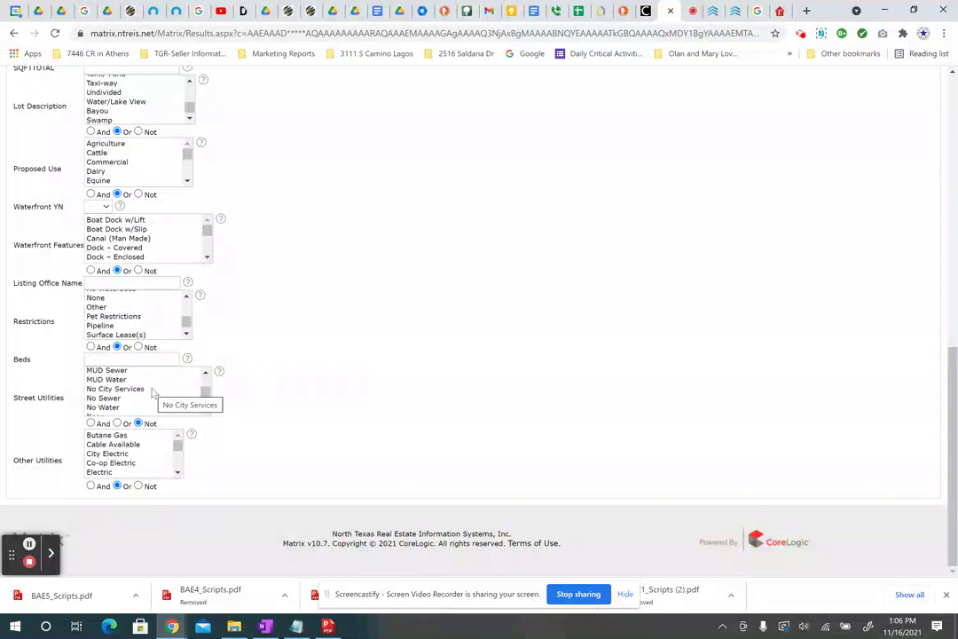
{"action": "scroll", "coordinate": [153, 395], "scroll_direction": "up", "scroll_amount": 2}
{"action": "scroll", "coordinate": [154, 394], "scroll_direction": "up", "scroll_amount": 3}
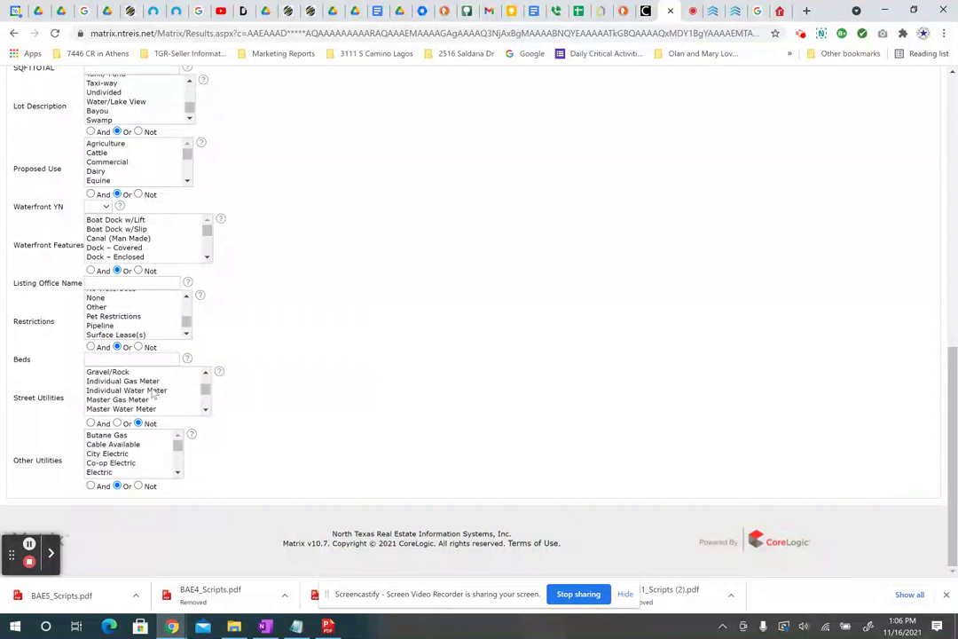
{"action": "scroll", "coordinate": [153, 394], "scroll_direction": "up", "scroll_amount": 4}
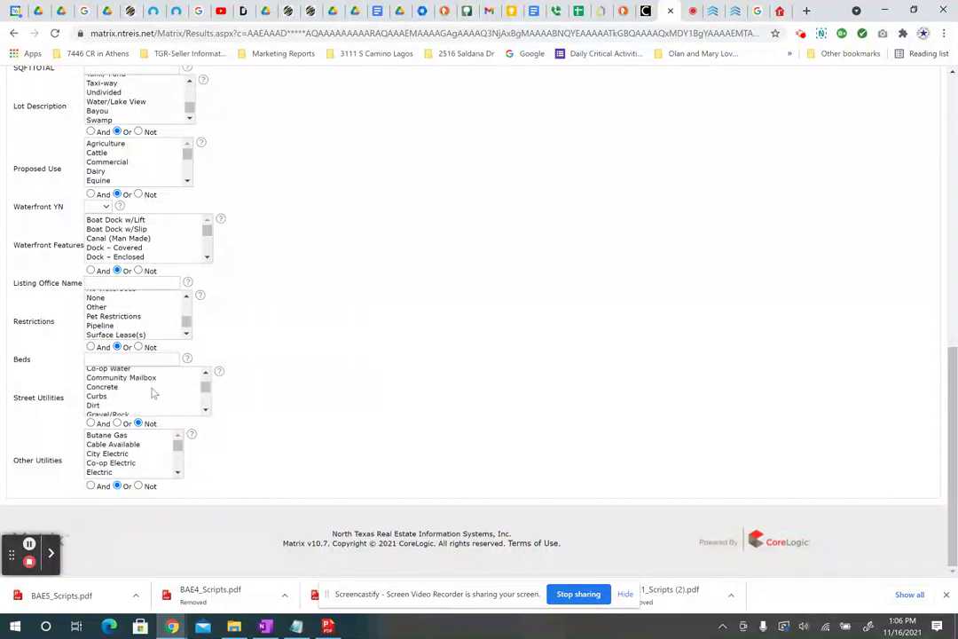
{"action": "scroll", "coordinate": [154, 394], "scroll_direction": "up", "scroll_amount": 1}
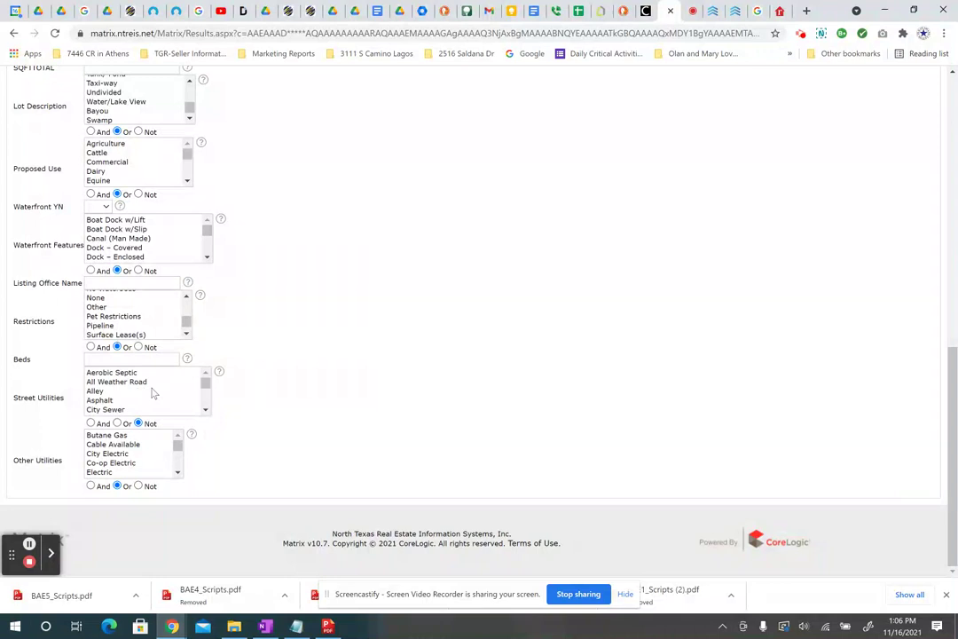
{"action": "scroll", "coordinate": [153, 394], "scroll_direction": "up", "scroll_amount": 1}
{"action": "scroll", "coordinate": [154, 394], "scroll_direction": "down", "scroll_amount": 3}
{"action": "scroll", "coordinate": [148, 414], "scroll_direction": "down", "scroll_amount": 4}
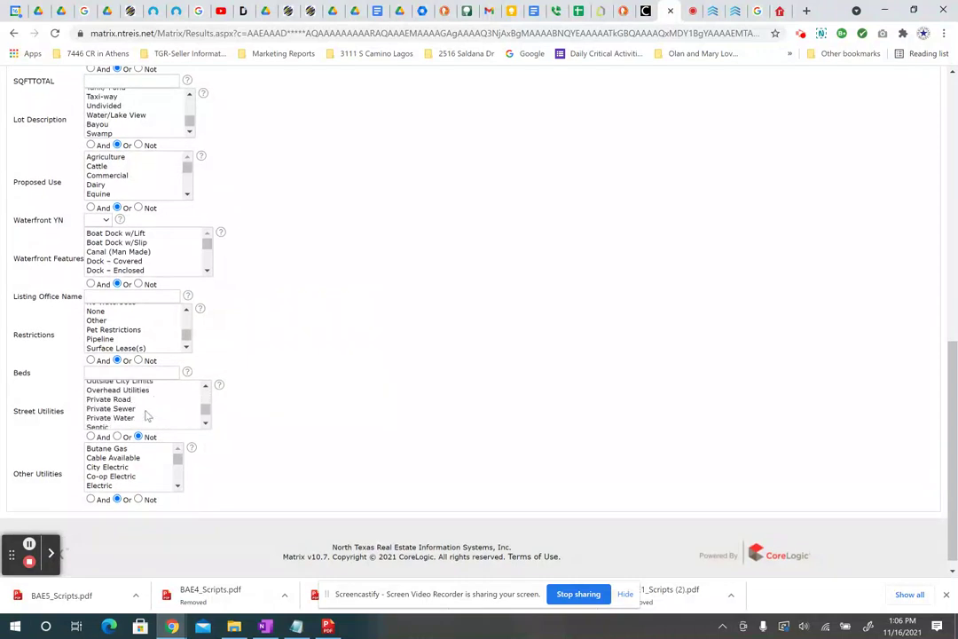
{"action": "scroll", "coordinate": [146, 416], "scroll_direction": "down", "scroll_amount": 1}
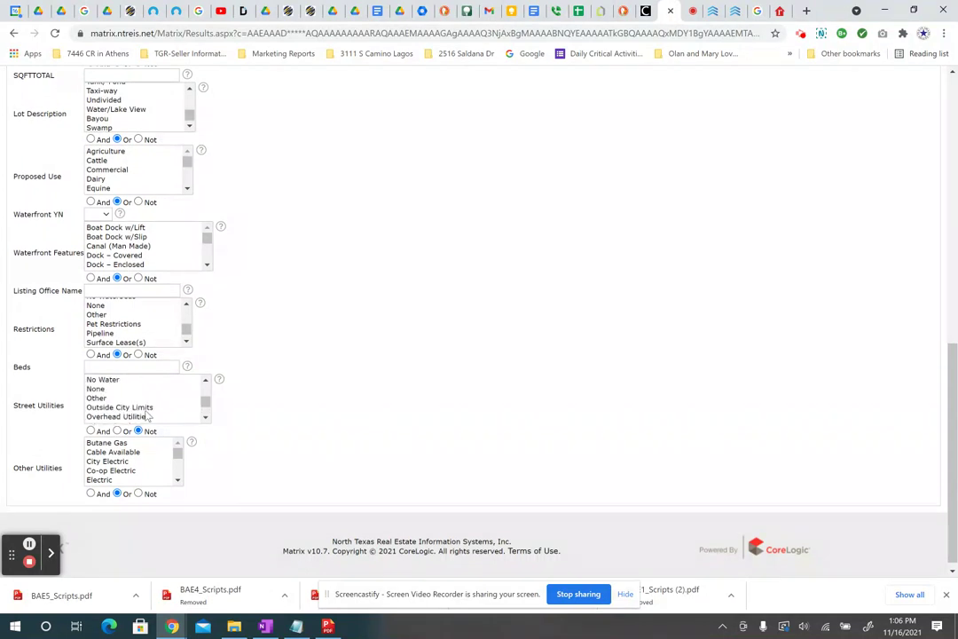
{"action": "left_click", "coordinate": [129, 394]}
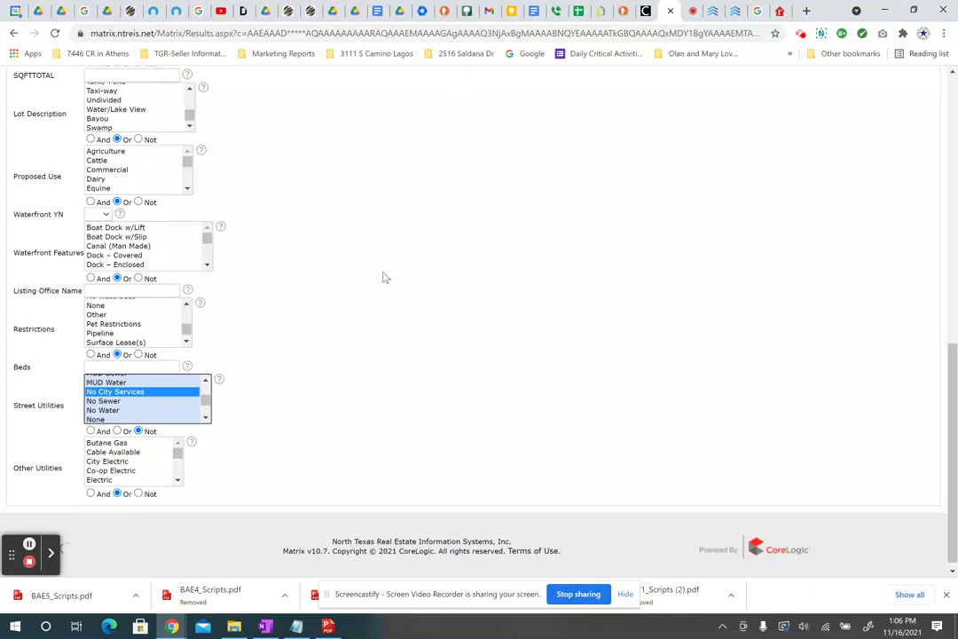
Select further Street Utilities values, including No Water.
{"action": "scroll", "coordinate": [384, 277], "scroll_direction": "up", "scroll_amount": 3}
{"action": "scroll", "coordinate": [384, 278], "scroll_direction": "down", "scroll_amount": 3}
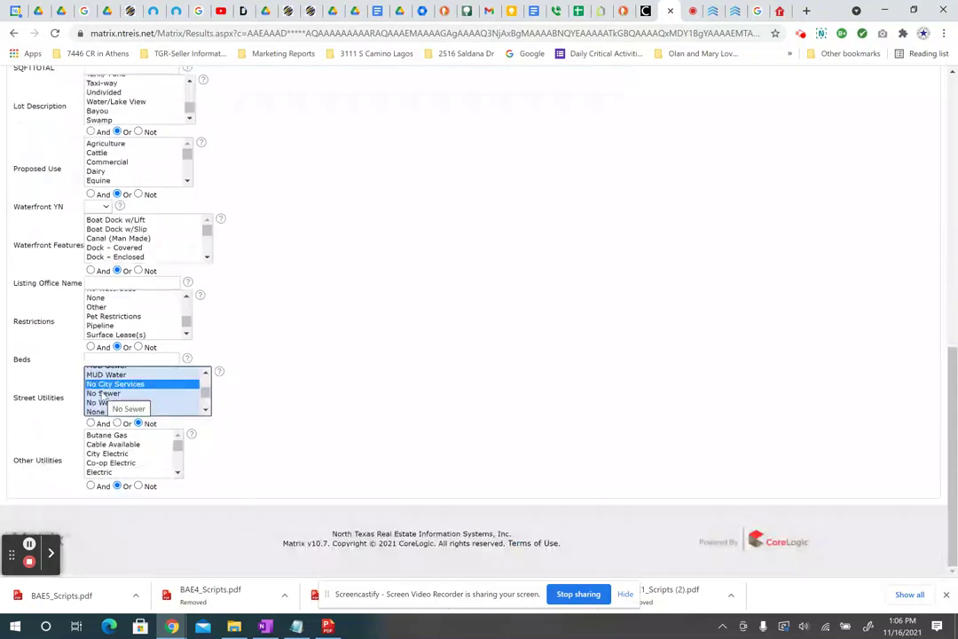
{"action": "scroll", "coordinate": [368, 254], "scroll_direction": "up", "scroll_amount": 3}
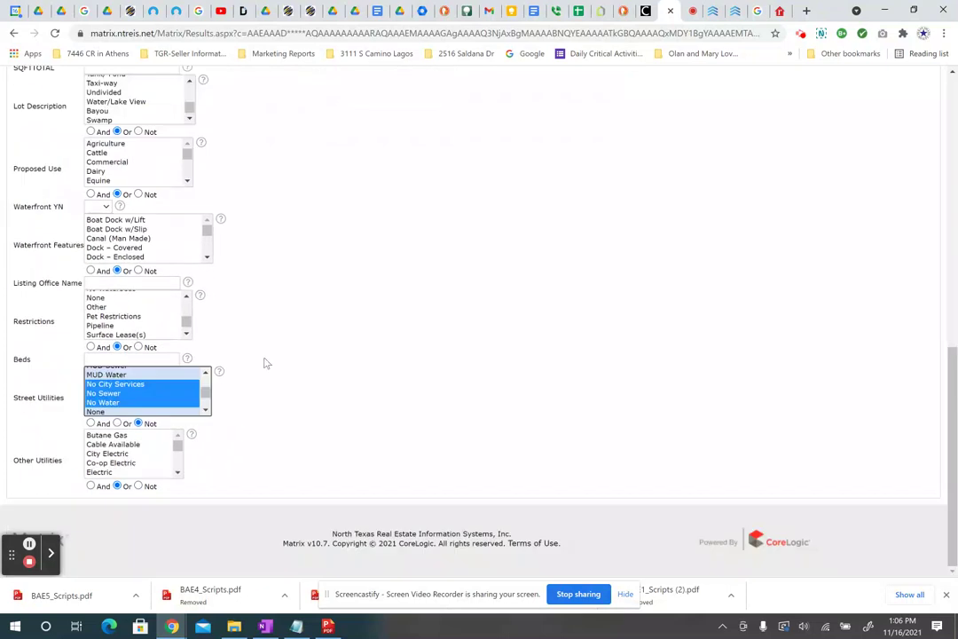
{"action": "left_click", "coordinate": [350, 280]}
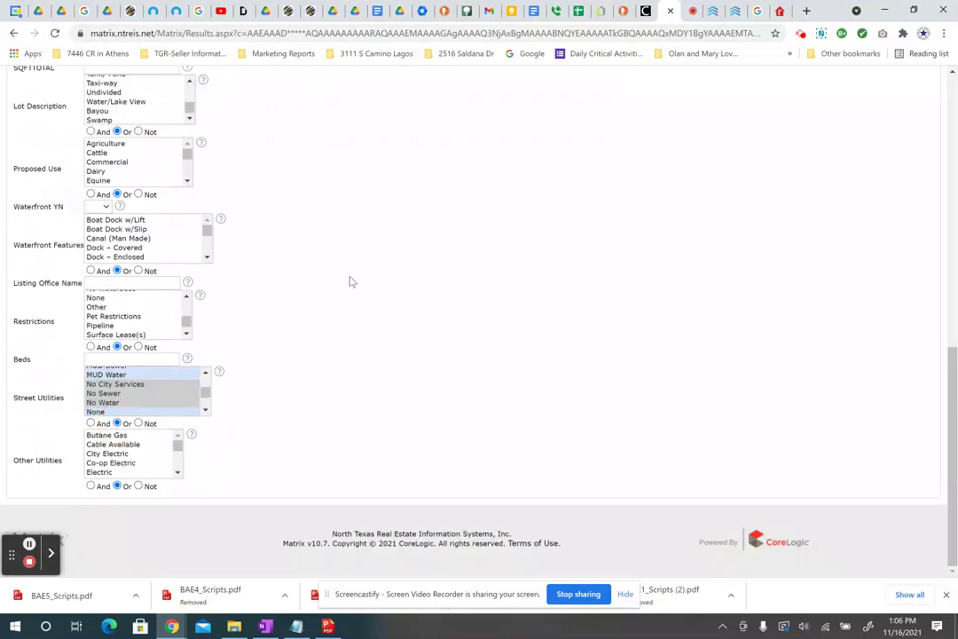
{"action": "scroll", "coordinate": [351, 280], "scroll_direction": "up", "scroll_amount": 5}
{"action": "scroll", "coordinate": [353, 282], "scroll_direction": "down", "scroll_amount": 3}
{"action": "scroll", "coordinate": [351, 282], "scroll_direction": "down", "scroll_amount": 3}
{"action": "scroll", "coordinate": [314, 319], "scroll_direction": "up", "scroll_amount": 1}
{"action": "left_click", "coordinate": [122, 422], "text": "ctrl"}
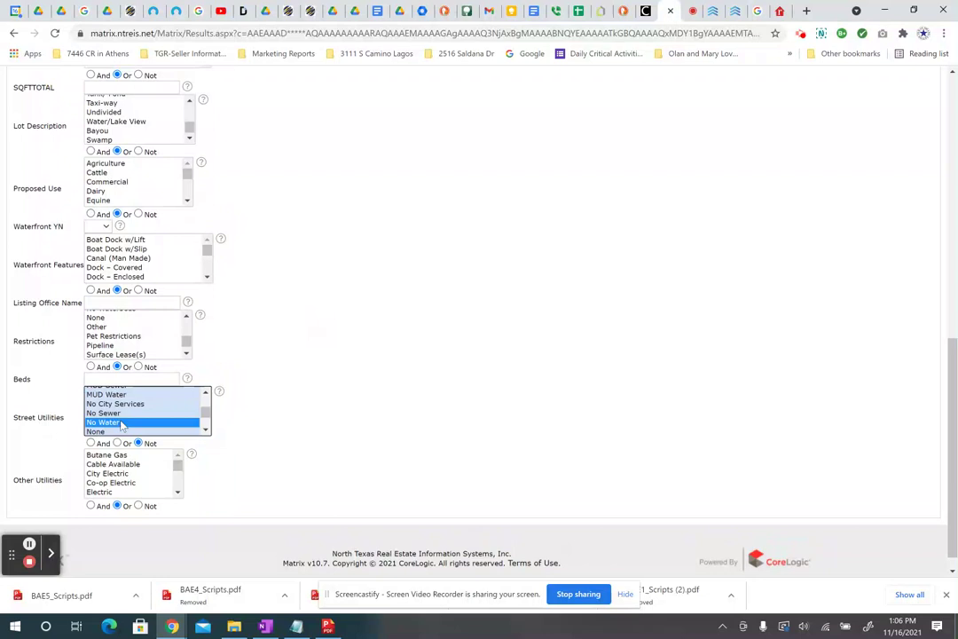
Clear the Street Utilities selections and reset its match mode.
{"action": "left_click", "coordinate": [96, 431]}
{"action": "left_click", "coordinate": [90, 443]}
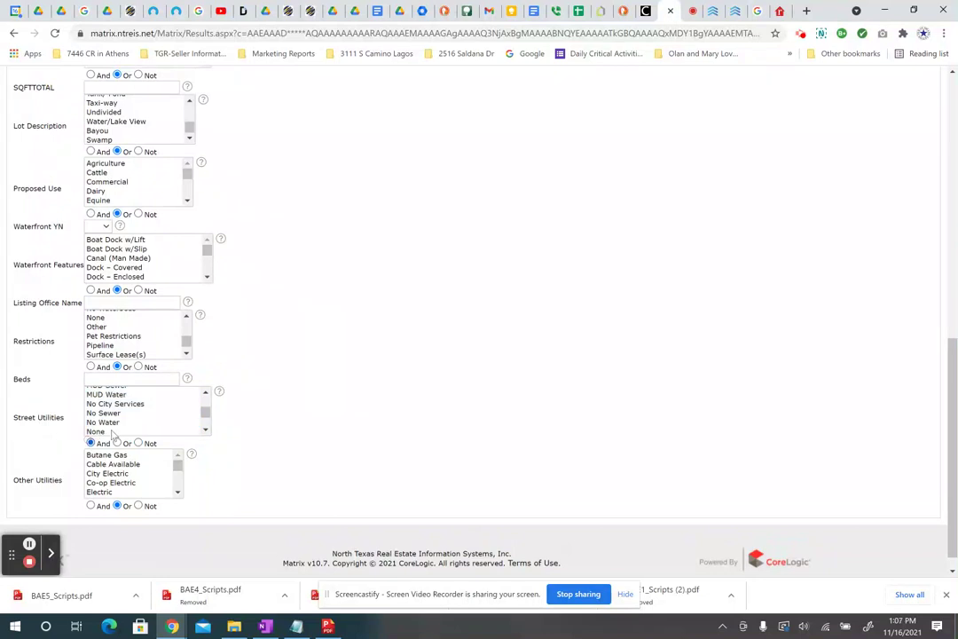
{"action": "left_click", "coordinate": [116, 443]}
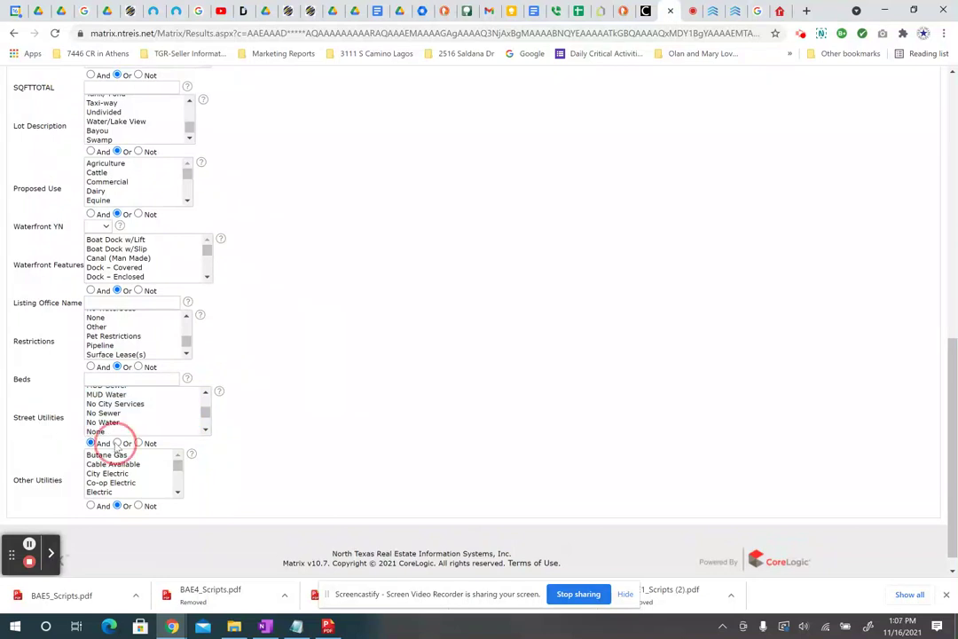
{"action": "scroll", "coordinate": [154, 414], "scroll_direction": "up", "scroll_amount": 5}
{"action": "scroll", "coordinate": [154, 414], "scroll_direction": "down", "scroll_amount": 5}
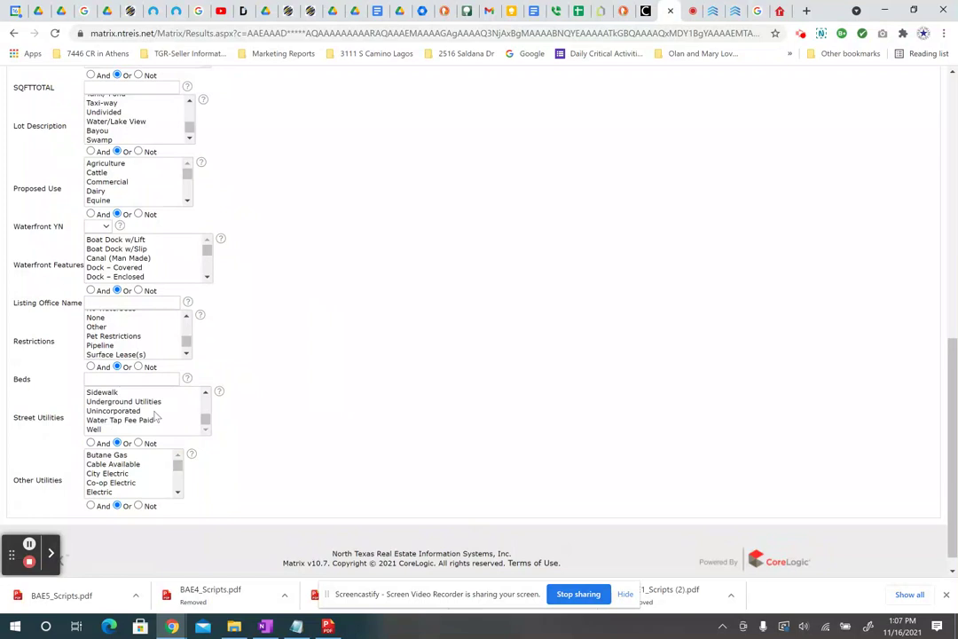
{"action": "scroll", "coordinate": [373, 382], "scroll_direction": "down", "scroll_amount": 1}
{"action": "scroll", "coordinate": [373, 382], "scroll_direction": "up", "scroll_amount": 6}
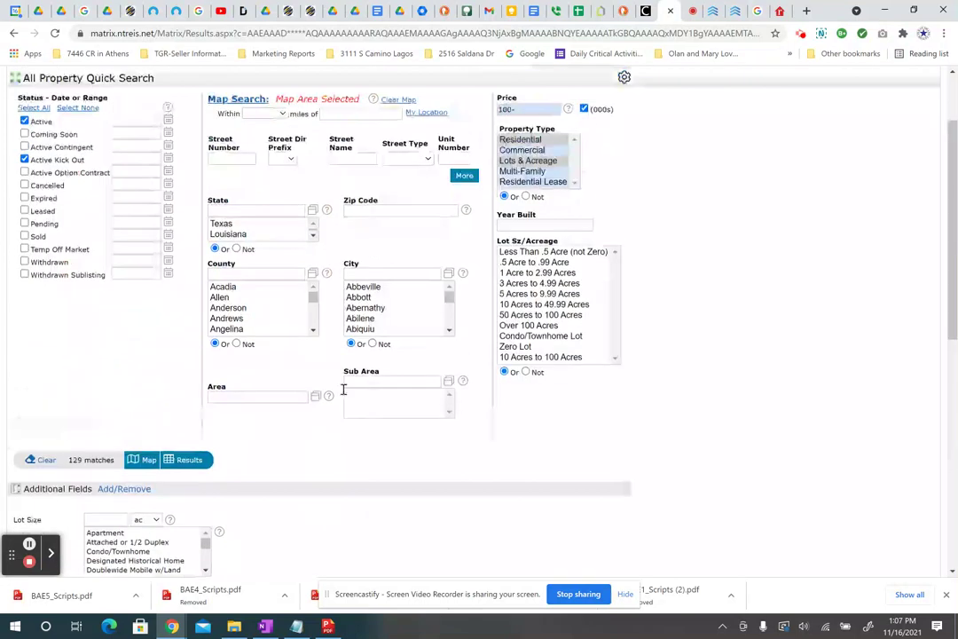
{"action": "scroll", "coordinate": [229, 391], "scroll_direction": "down", "scroll_amount": 7}
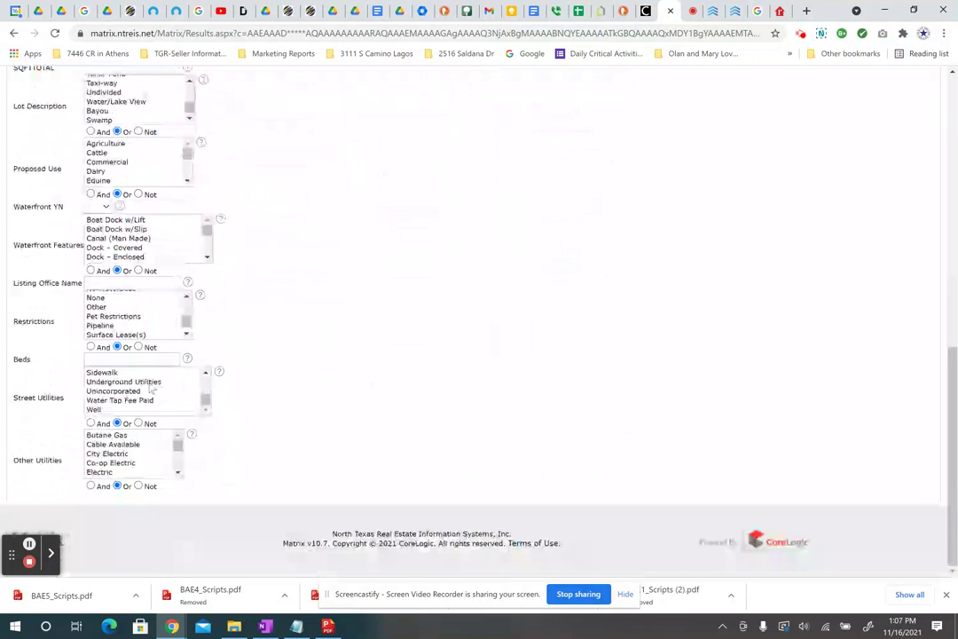
Set Street Utilities to Not with No City Services, No Sewer and No Water selected.
{"action": "left_click", "coordinate": [138, 423]}
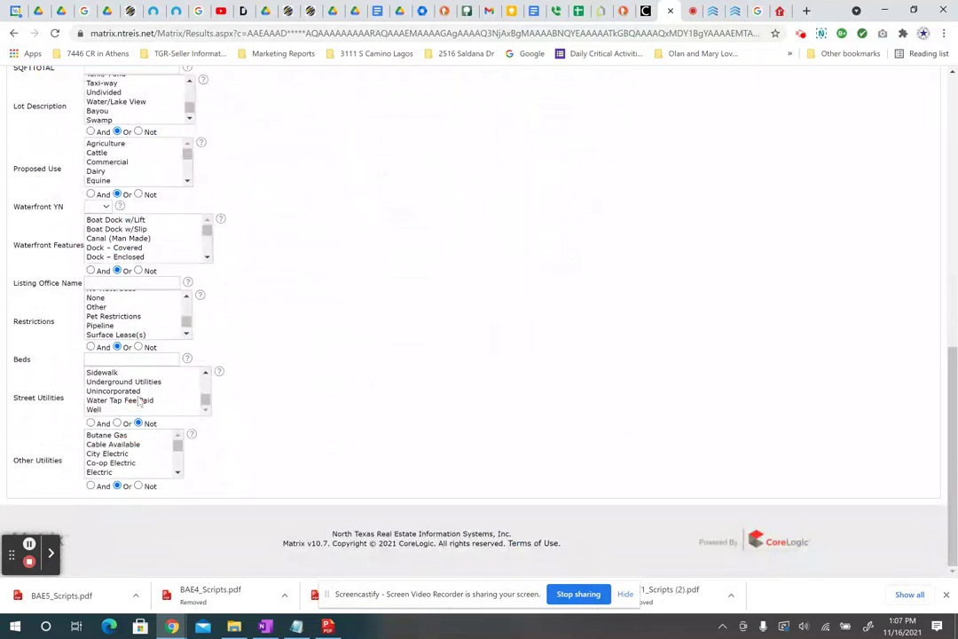
{"action": "scroll", "coordinate": [140, 401], "scroll_direction": "up", "scroll_amount": 4}
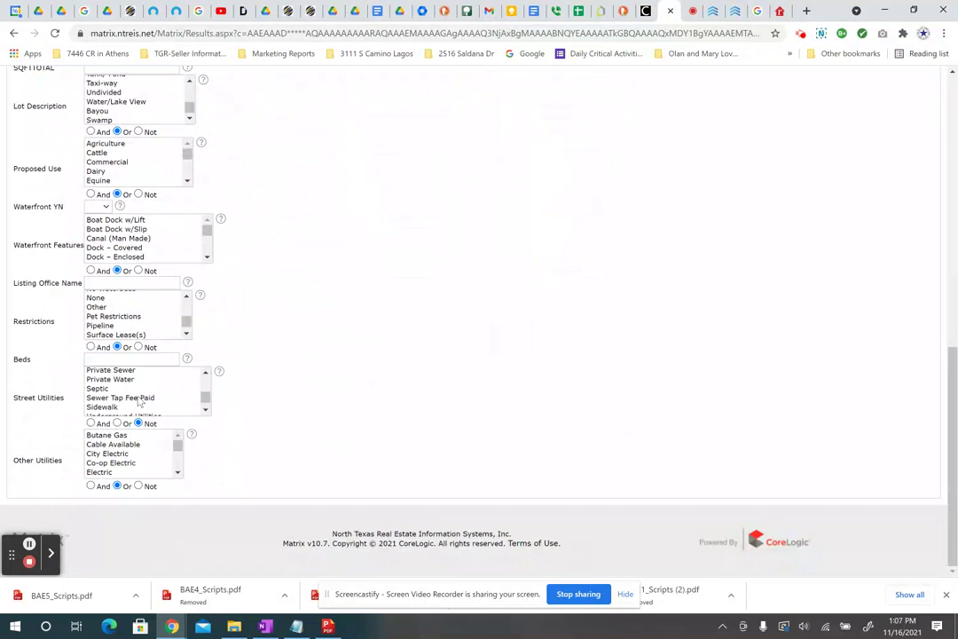
{"action": "scroll", "coordinate": [133, 404], "scroll_direction": "up", "scroll_amount": 2}
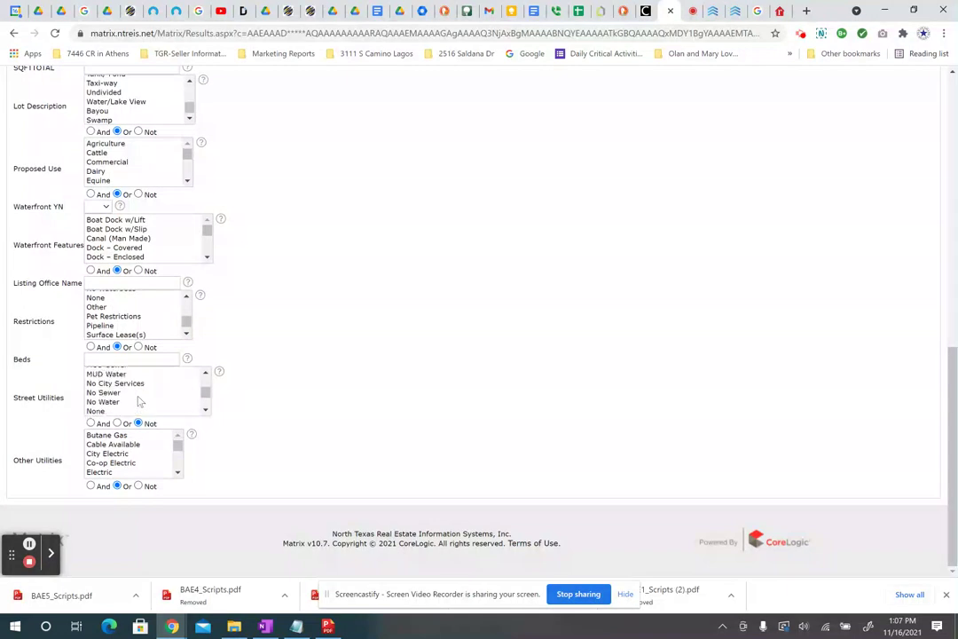
{"action": "scroll", "coordinate": [151, 378], "scroll_direction": "down", "scroll_amount": 1}
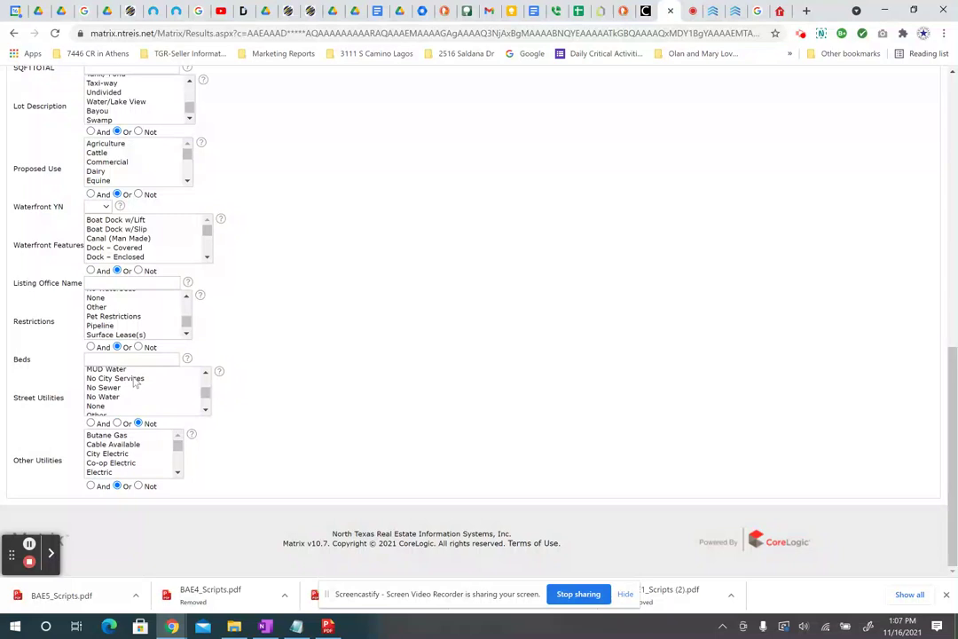
{"action": "left_click", "coordinate": [135, 380]}
{"action": "left_click", "coordinate": [114, 388], "text": "ctrl"}
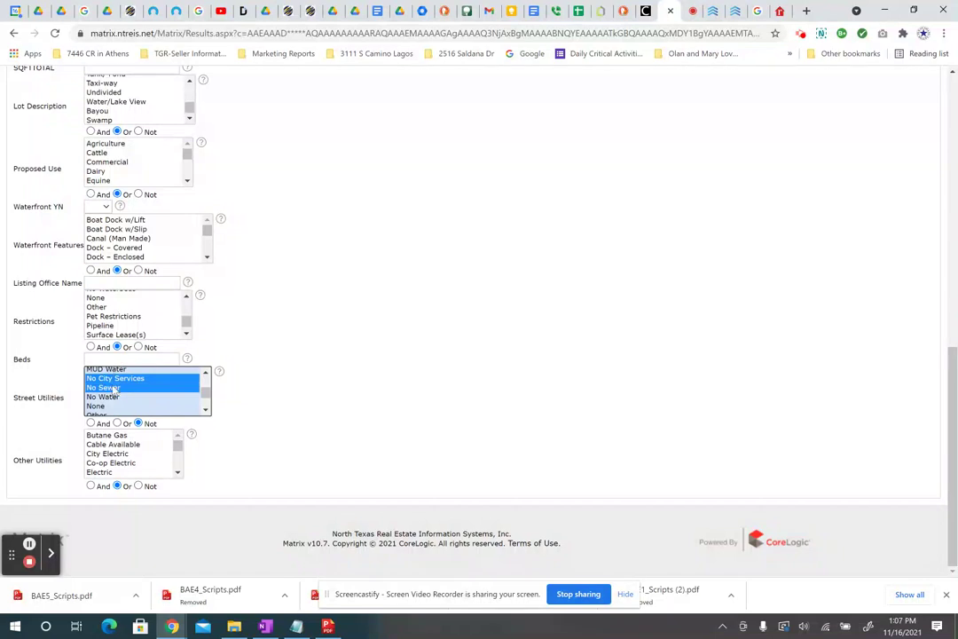
{"action": "left_click", "coordinate": [106, 398], "text": "ctrl"}
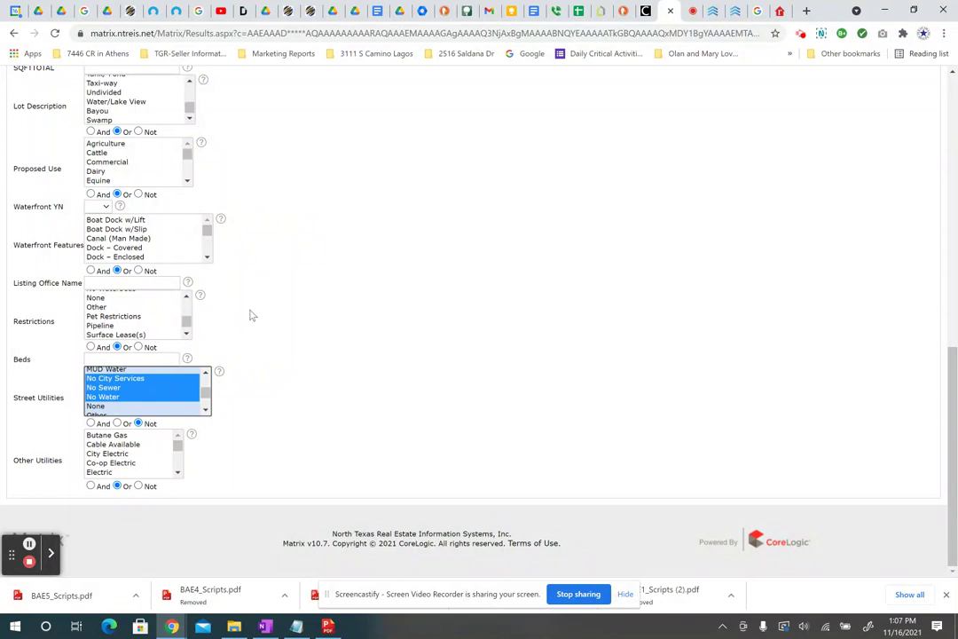
{"action": "scroll", "coordinate": [267, 306], "scroll_direction": "up", "scroll_amount": 5}
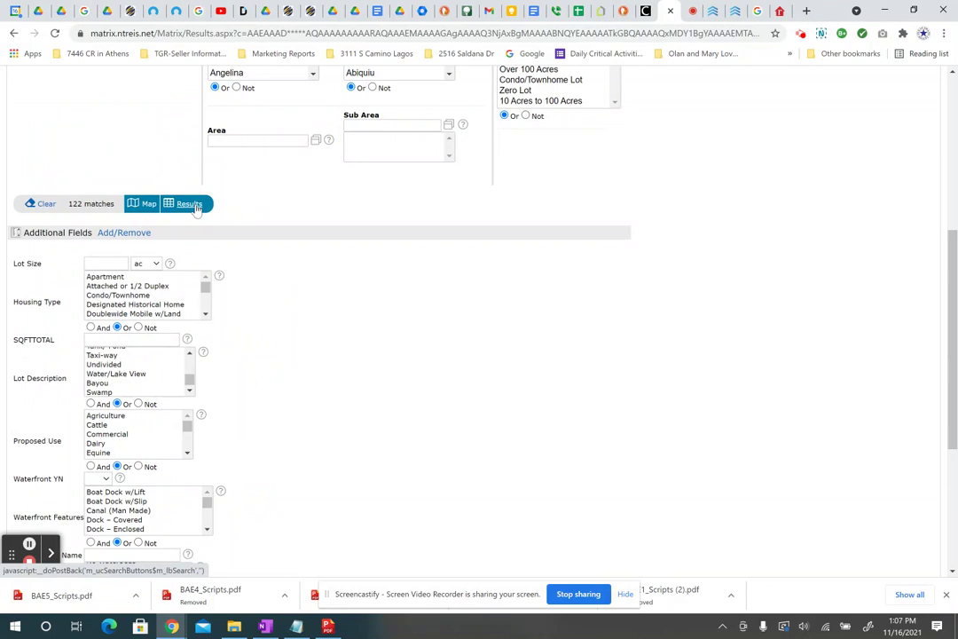
Show the results list and check all 122 listings.
{"action": "left_click", "coordinate": [189, 204]}
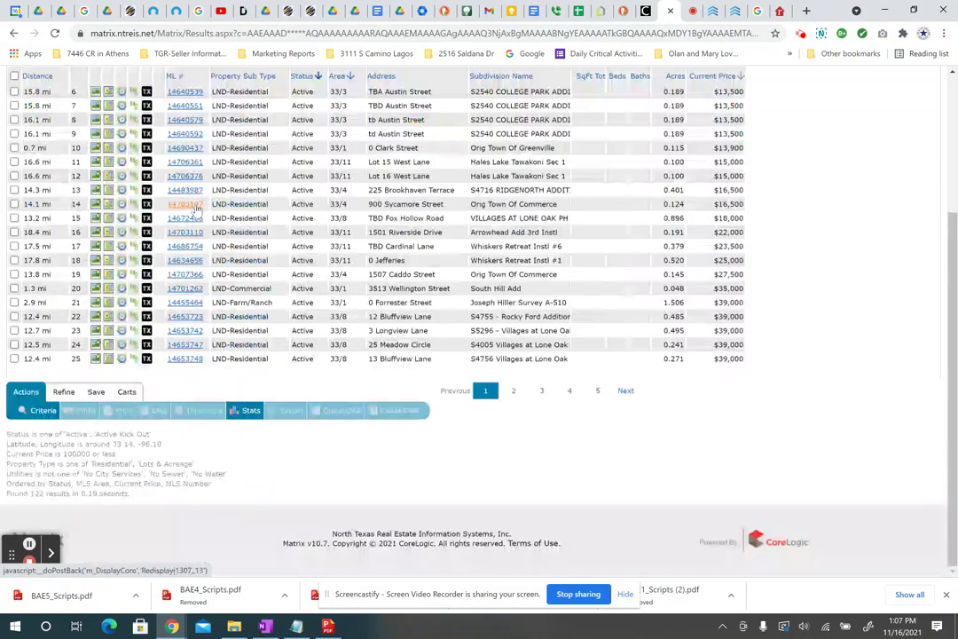
{"action": "scroll", "coordinate": [429, 218], "scroll_direction": "up", "scroll_amount": 3}
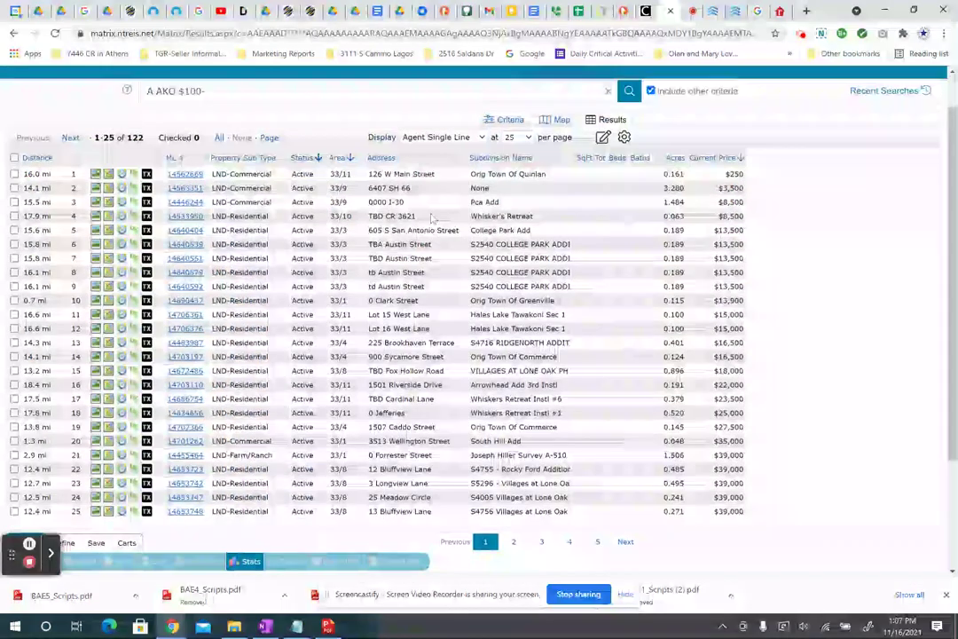
{"action": "scroll", "coordinate": [432, 218], "scroll_direction": "down", "scroll_amount": 1}
{"action": "scroll", "coordinate": [433, 218], "scroll_direction": "up", "scroll_amount": 2}
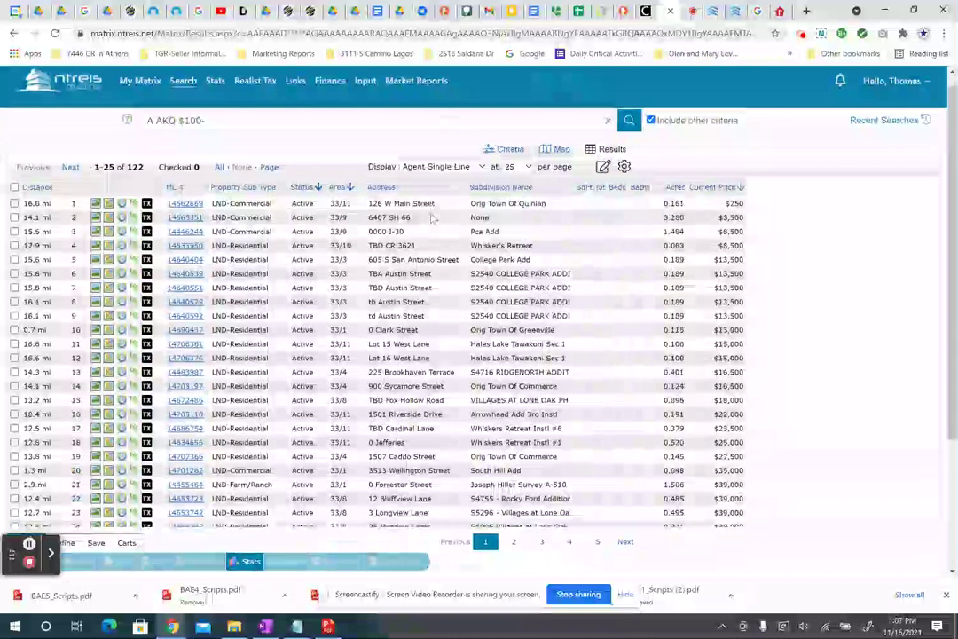
{"action": "scroll", "coordinate": [433, 217], "scroll_direction": "down", "scroll_amount": 1}
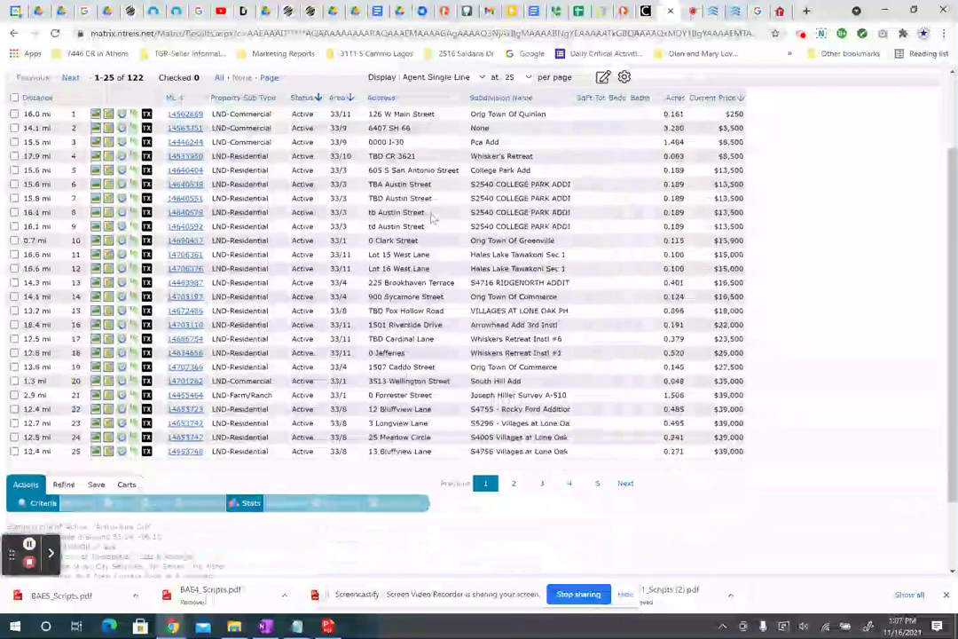
{"action": "scroll", "coordinate": [432, 217], "scroll_direction": "up", "scroll_amount": 1}
{"action": "scroll", "coordinate": [426, 178], "scroll_direction": "down", "scroll_amount": 1}
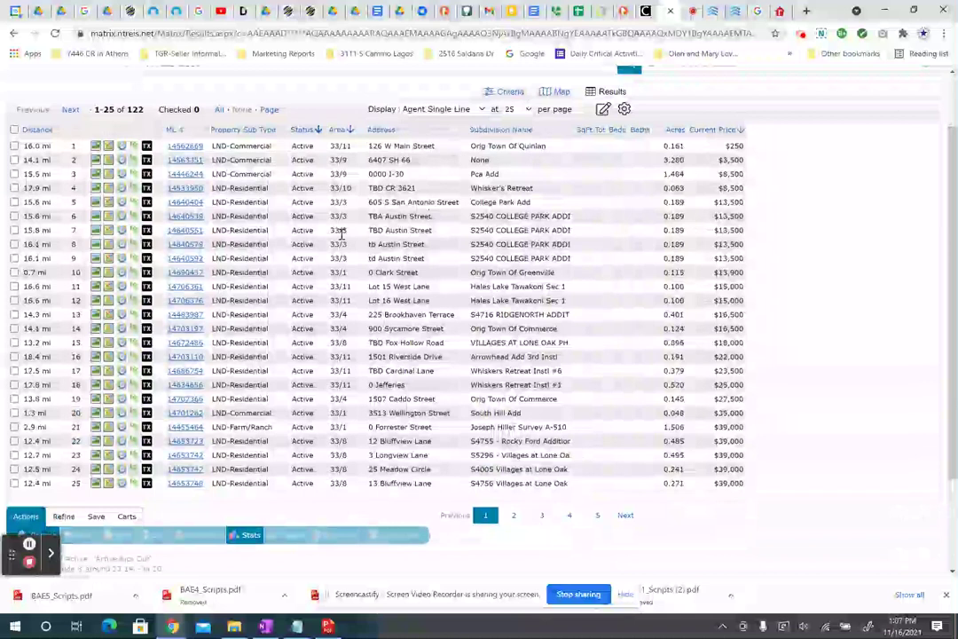
{"action": "scroll", "coordinate": [341, 233], "scroll_direction": "up", "scroll_amount": 1}
{"action": "scroll", "coordinate": [365, 248], "scroll_direction": "down", "scroll_amount": 2}
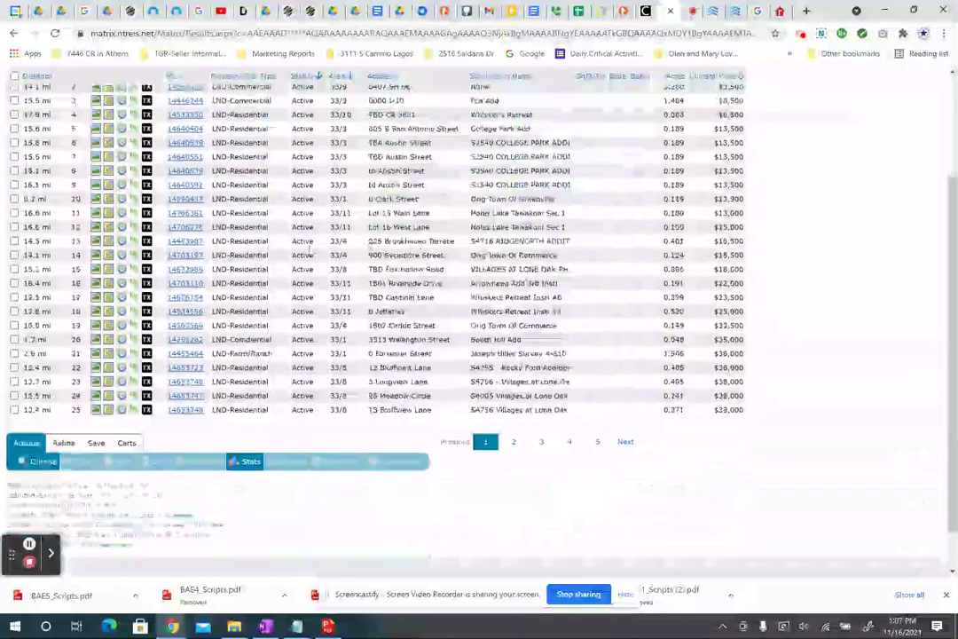
{"action": "scroll", "coordinate": [365, 247], "scroll_direction": "up", "scroll_amount": 2}
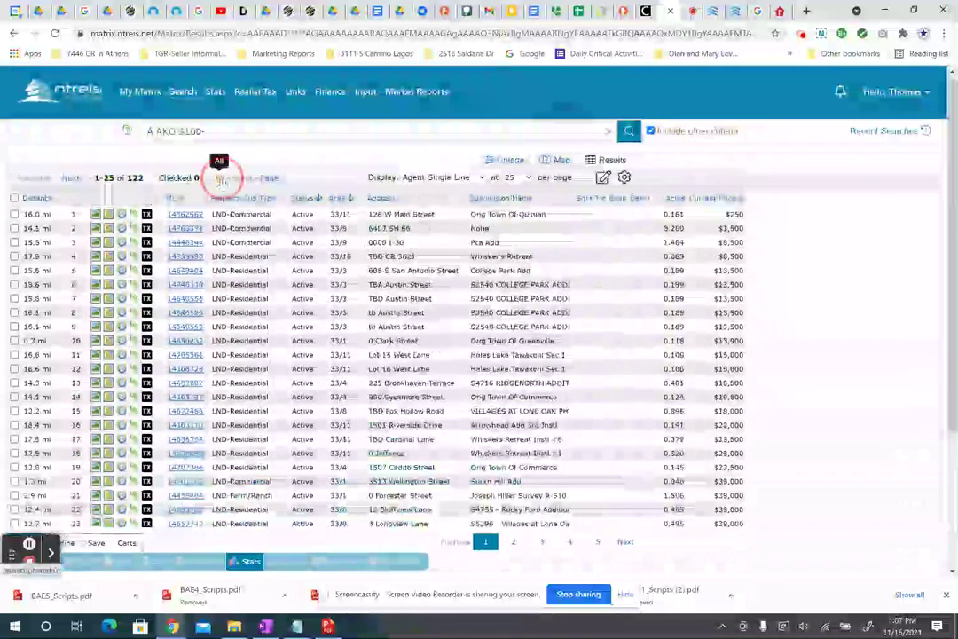
{"action": "left_click", "coordinate": [226, 177]}
Start a new auto email from the Save options.
{"action": "scroll", "coordinate": [320, 343], "scroll_direction": "down", "scroll_amount": 3}
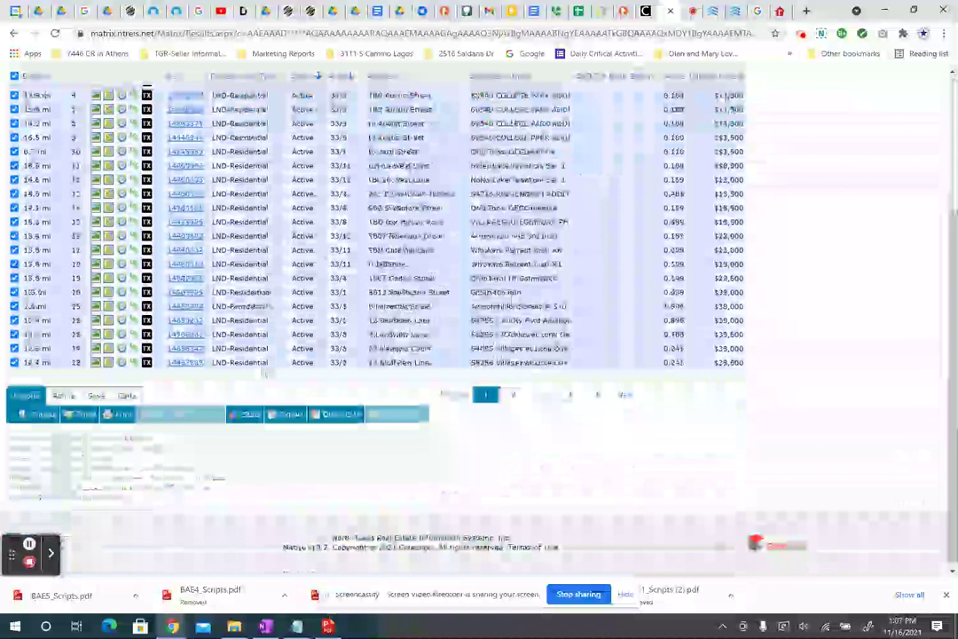
{"action": "left_click", "coordinate": [95, 397]}
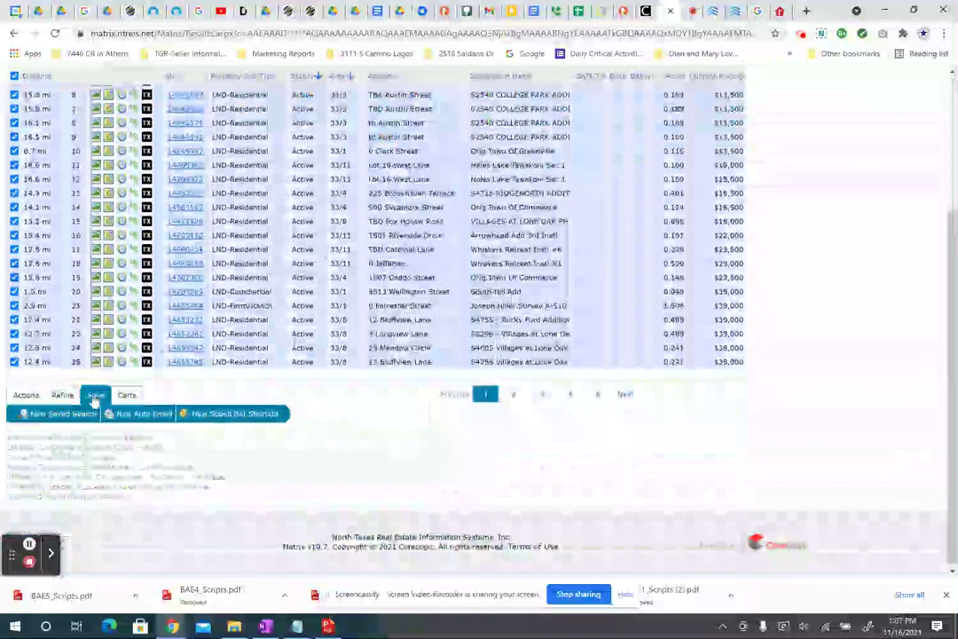
{"action": "left_click", "coordinate": [142, 420]}
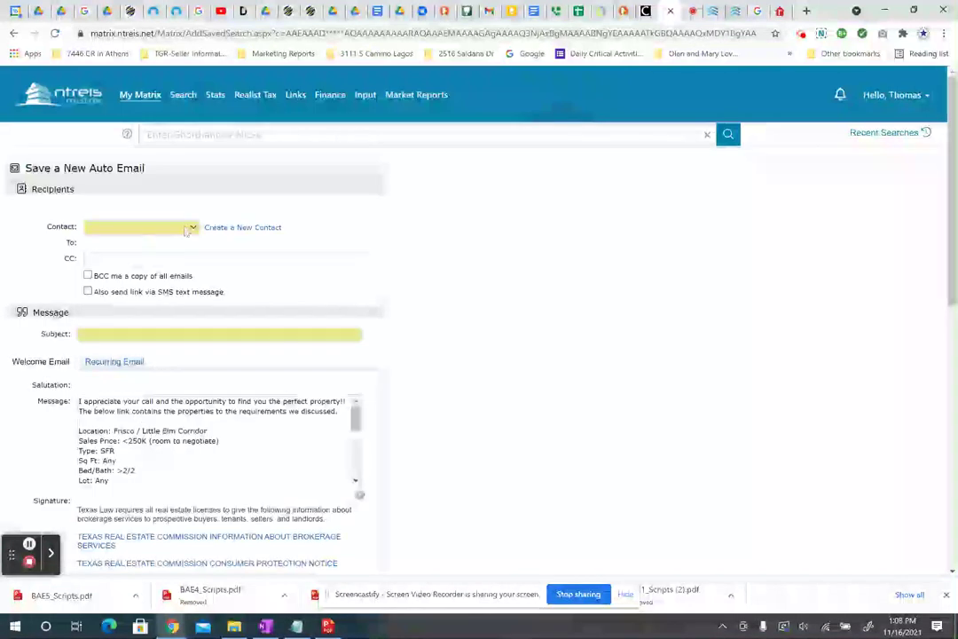
Start adding a new contact and look up the client's details in another tab.
{"action": "left_click", "coordinate": [234, 230]}
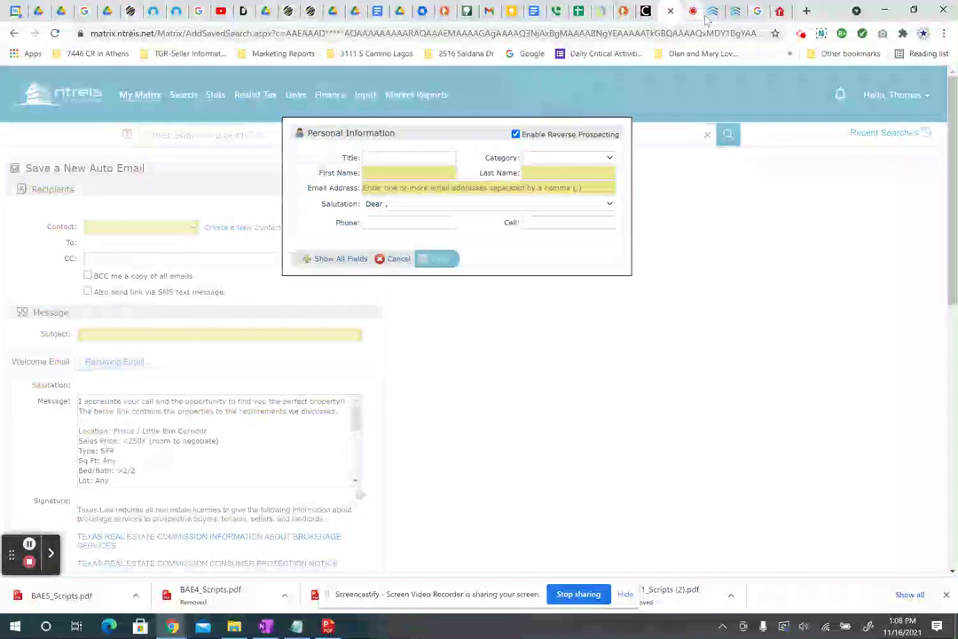
{"action": "left_click", "coordinate": [706, 11]}
{"action": "left_click", "coordinate": [668, 11]}
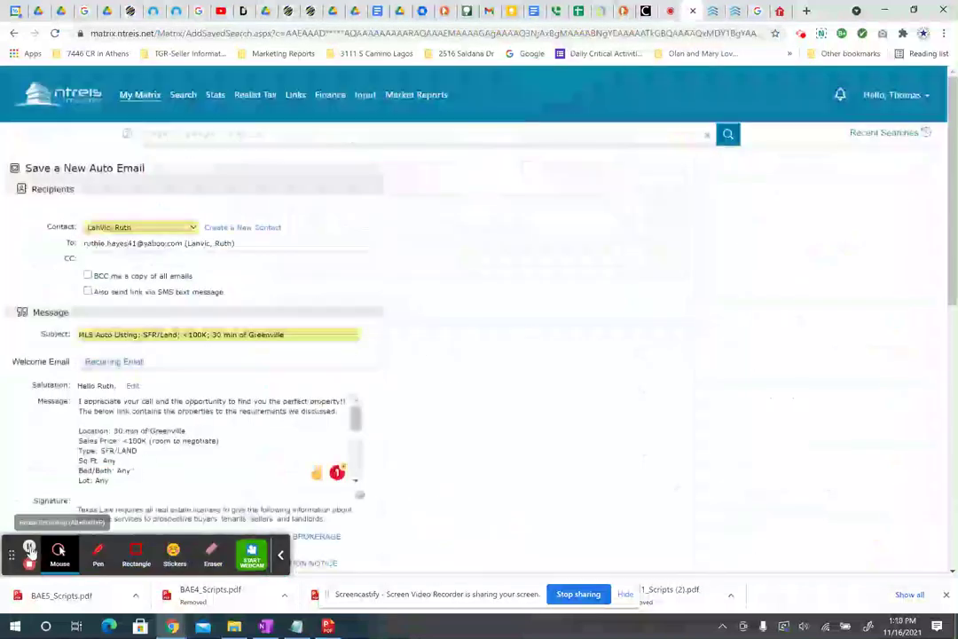
{"action": "scroll", "coordinate": [149, 426], "scroll_direction": "down", "scroll_amount": 2}
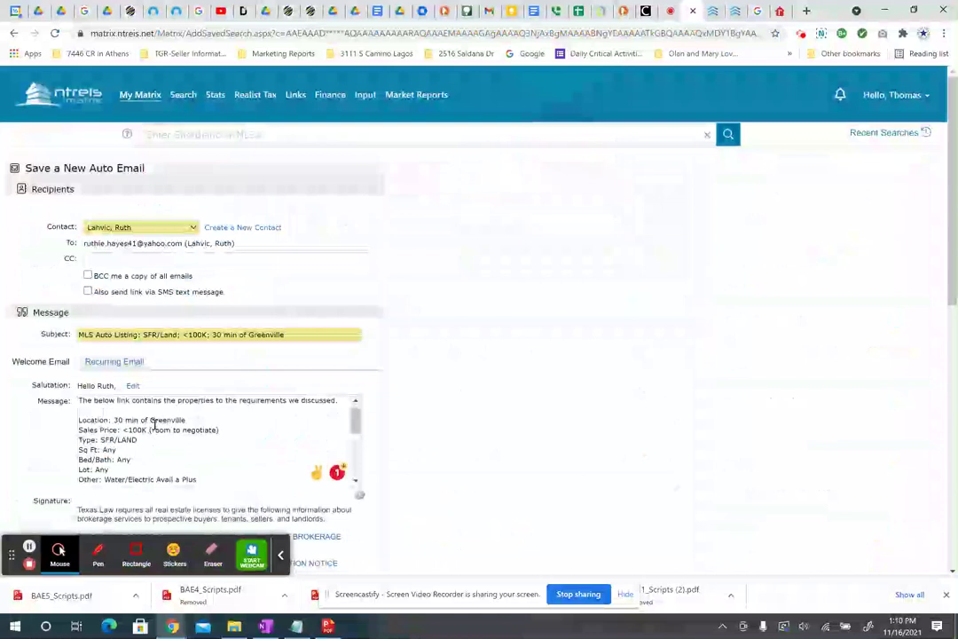
{"action": "scroll", "coordinate": [151, 435], "scroll_direction": "up", "scroll_amount": 1}
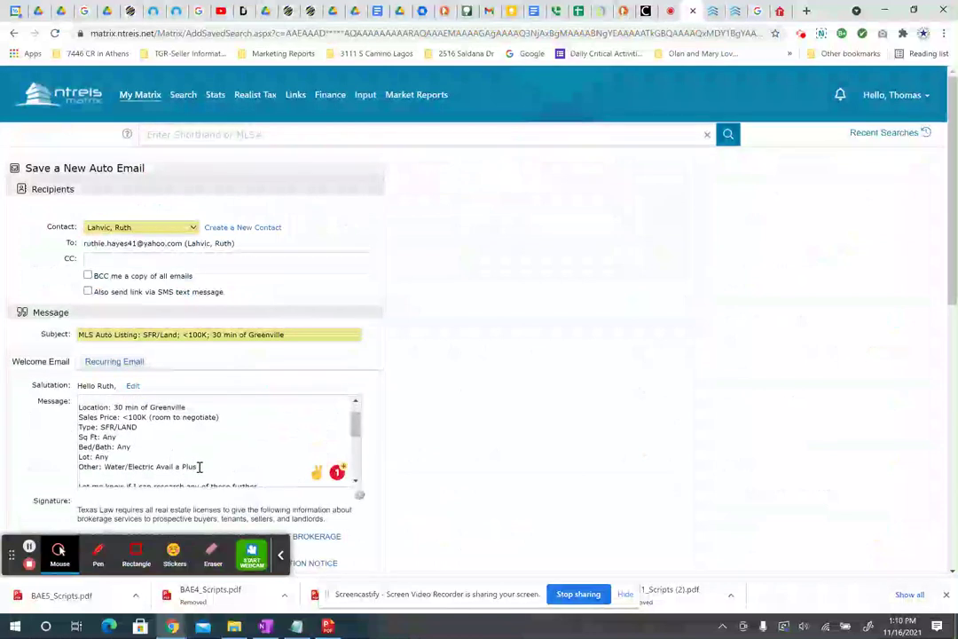
Paste the Greenville requirements from the welcome message over the Recurring Email's old Frisco criteria.
{"action": "left_click_drag", "start_coordinate": [198, 467], "coordinate": [80, 407]}
{"action": "key", "text": "ctrl+c"}
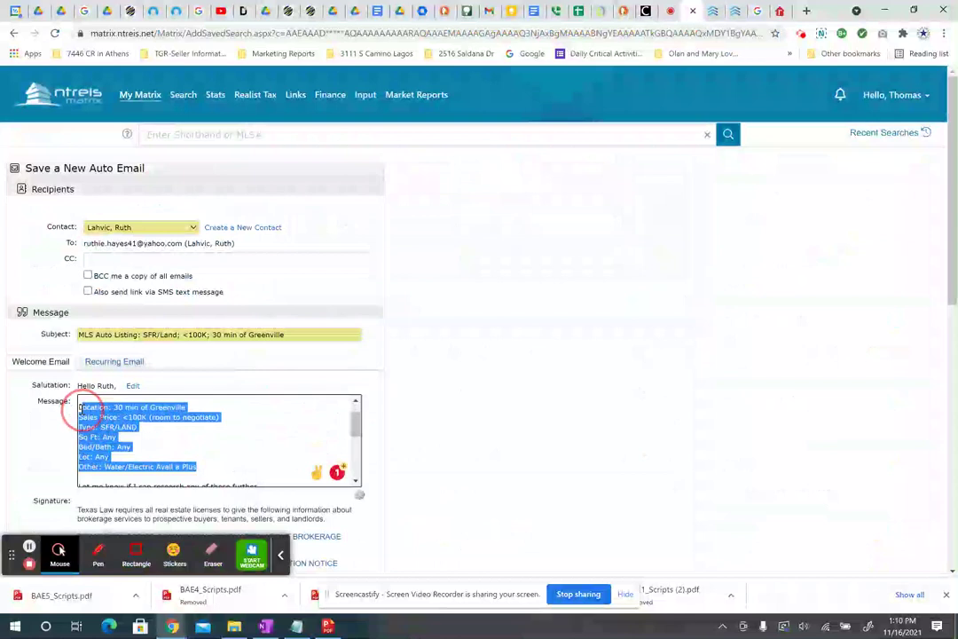
{"action": "scroll", "coordinate": [93, 417], "scroll_direction": "up", "scroll_amount": 2}
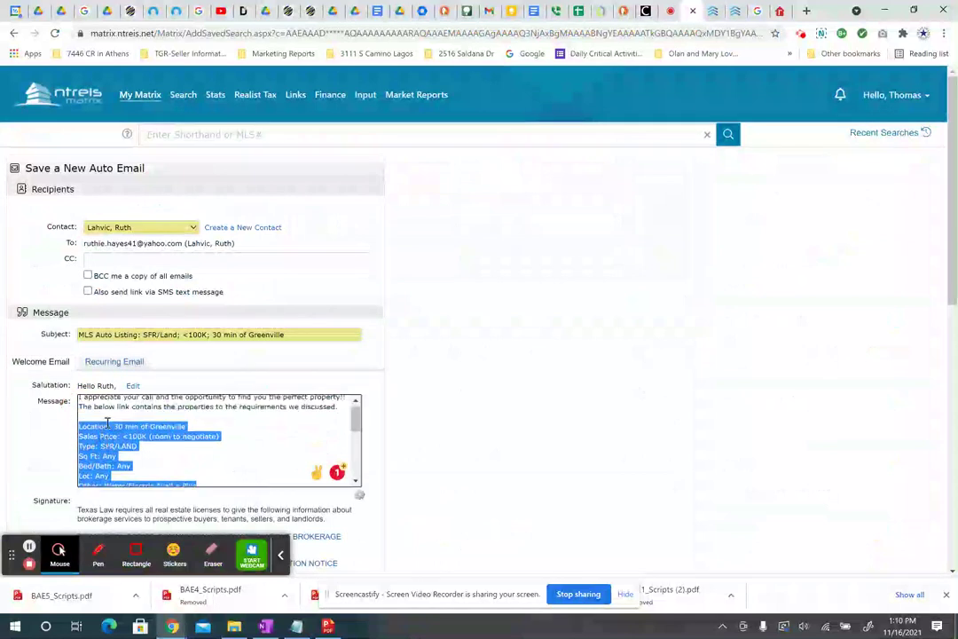
{"action": "scroll", "coordinate": [98, 419], "scroll_direction": "down", "scroll_amount": 4}
{"action": "scroll", "coordinate": [104, 423], "scroll_direction": "up", "scroll_amount": 3}
{"action": "scroll", "coordinate": [106, 423], "scroll_direction": "up", "scroll_amount": 1}
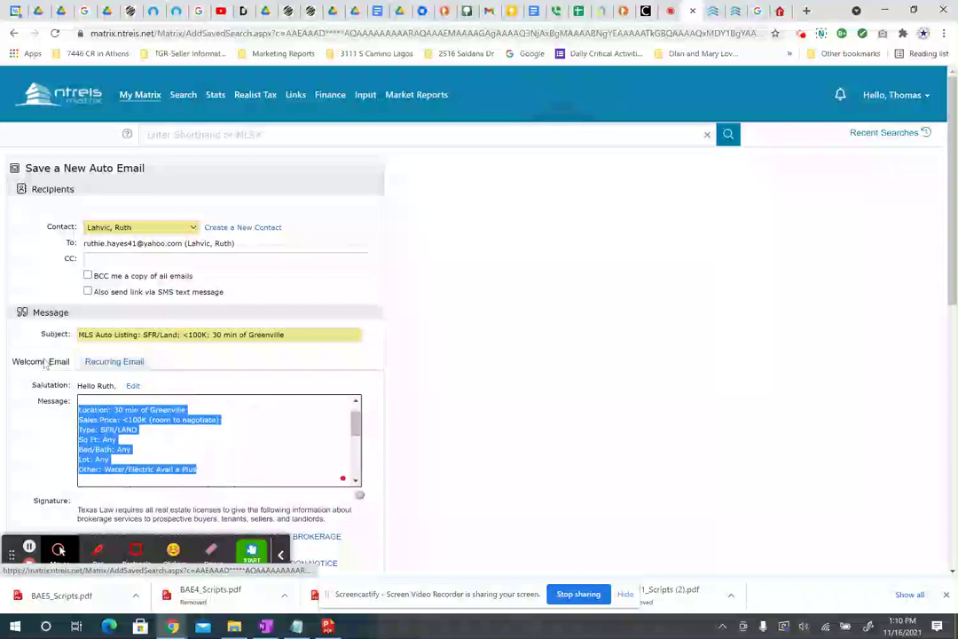
{"action": "scroll", "coordinate": [151, 453], "scroll_direction": "up", "scroll_amount": 2}
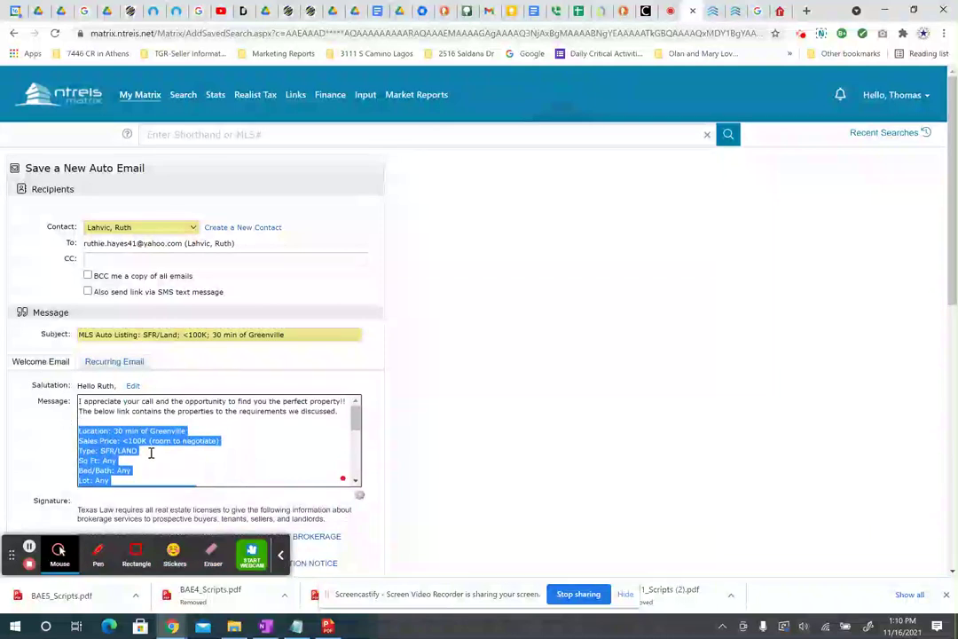
{"action": "left_click", "coordinate": [116, 362]}
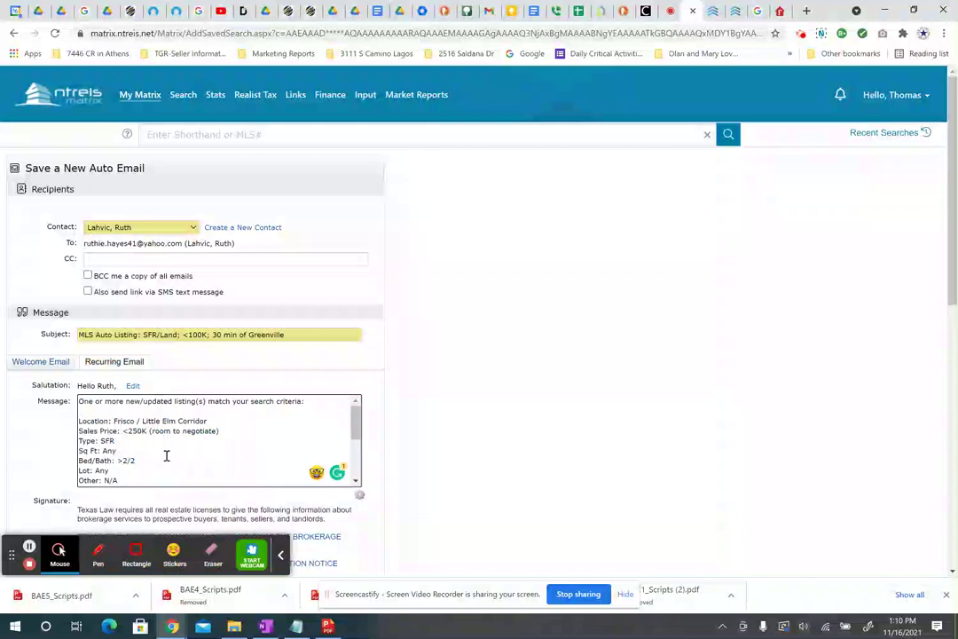
{"action": "scroll", "coordinate": [166, 456], "scroll_direction": "down", "scroll_amount": 1}
{"action": "left_click_drag", "start_coordinate": [120, 471], "coordinate": [82, 413]}
{"action": "key", "text": "ctrl+v"}
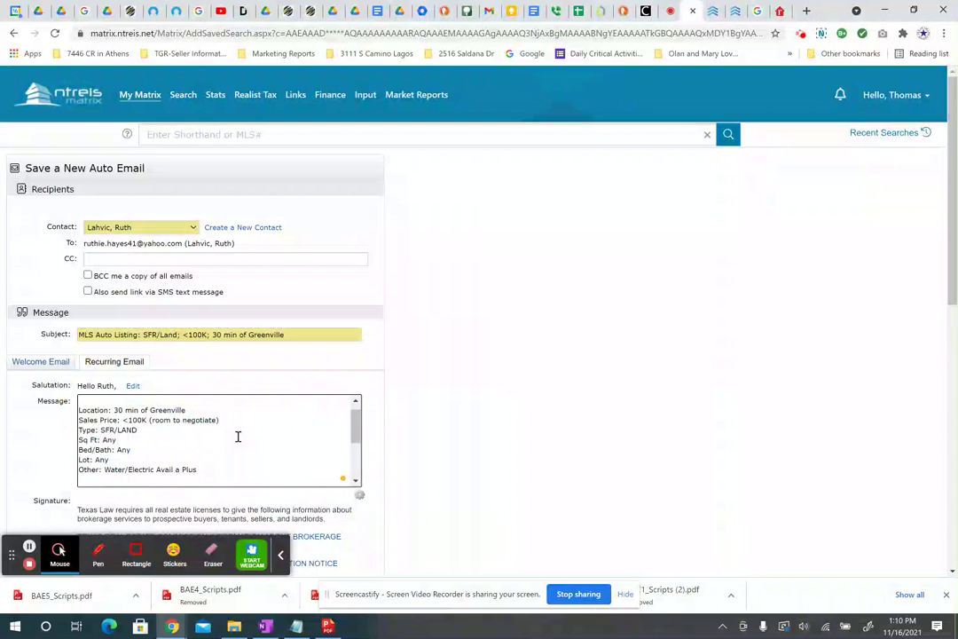
Compare the Welcome Email and Recurring Email messages to confirm matching requirements.
{"action": "left_click", "coordinate": [43, 363]}
{"action": "scroll", "coordinate": [152, 452], "scroll_direction": "down", "scroll_amount": 1}
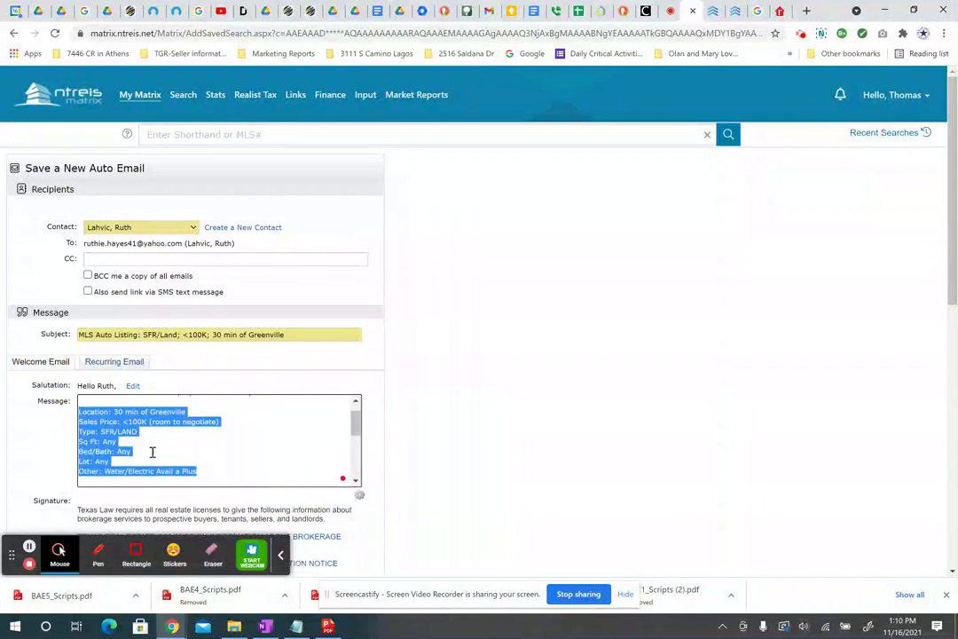
{"action": "left_click", "coordinate": [116, 362]}
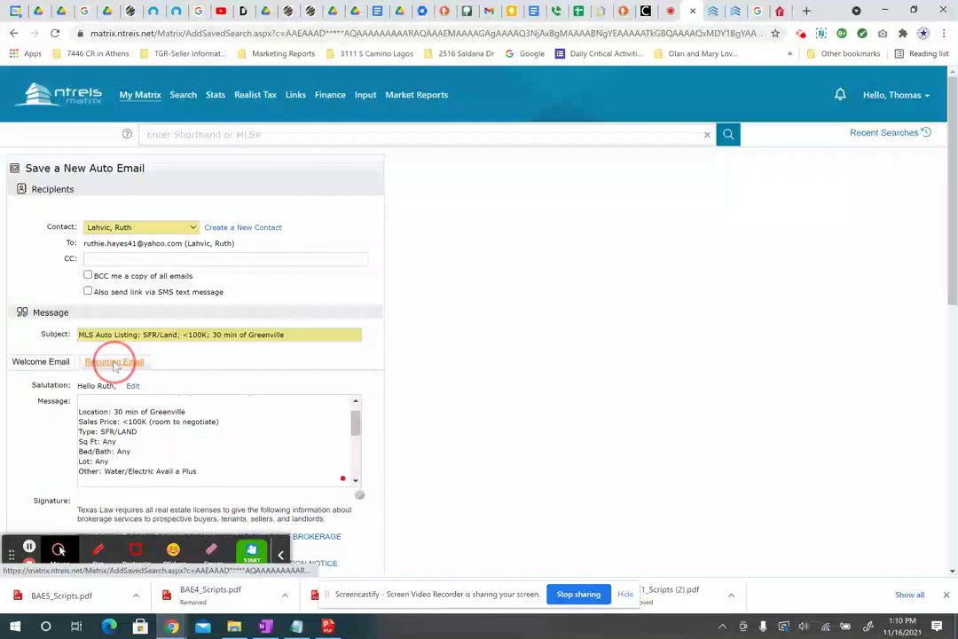
{"action": "left_click", "coordinate": [35, 363]}
{"action": "left_click", "coordinate": [30, 363]}
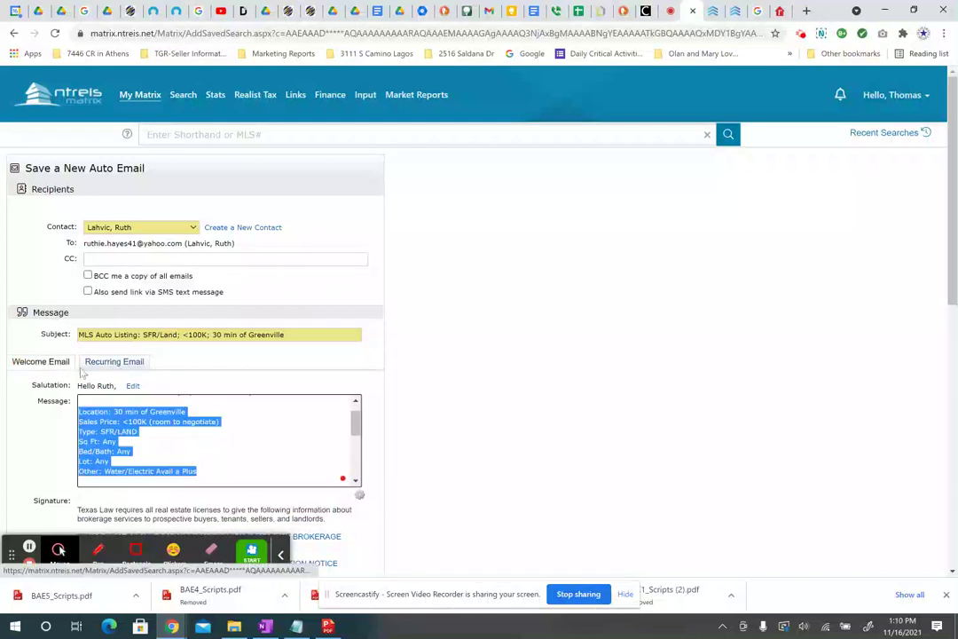
{"action": "left_click", "coordinate": [133, 364]}
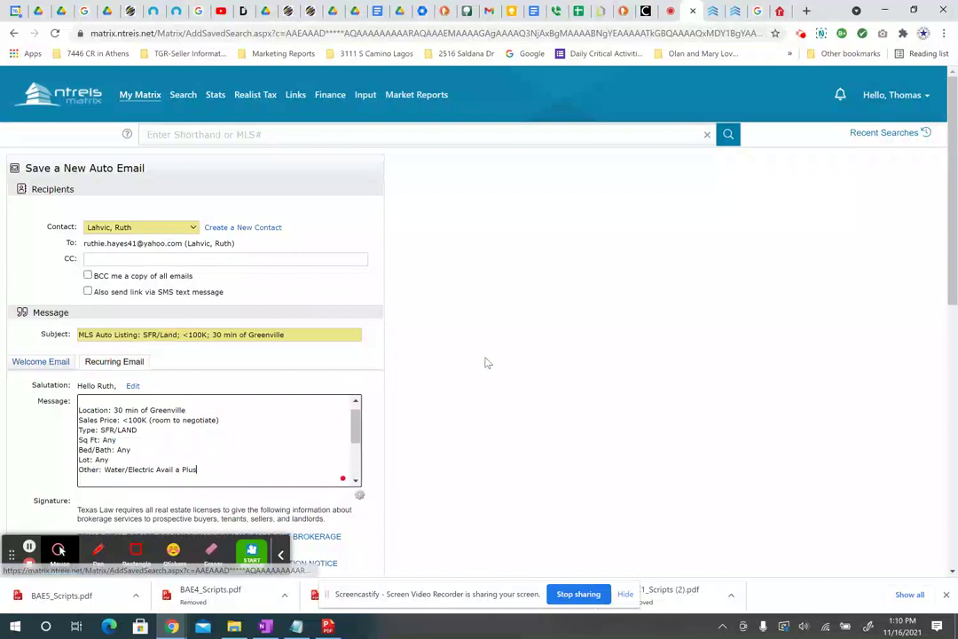
Review the contact's salutation and personal details, closing them without changes.
{"action": "scroll", "coordinate": [484, 364], "scroll_direction": "down", "scroll_amount": 3}
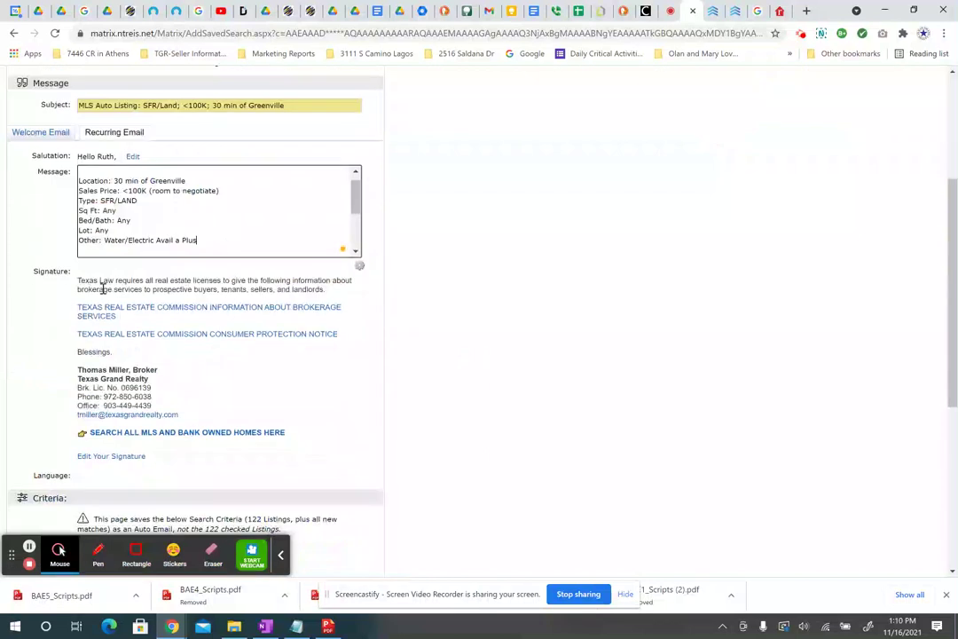
{"action": "scroll", "coordinate": [323, 418], "scroll_direction": "down", "scroll_amount": 1}
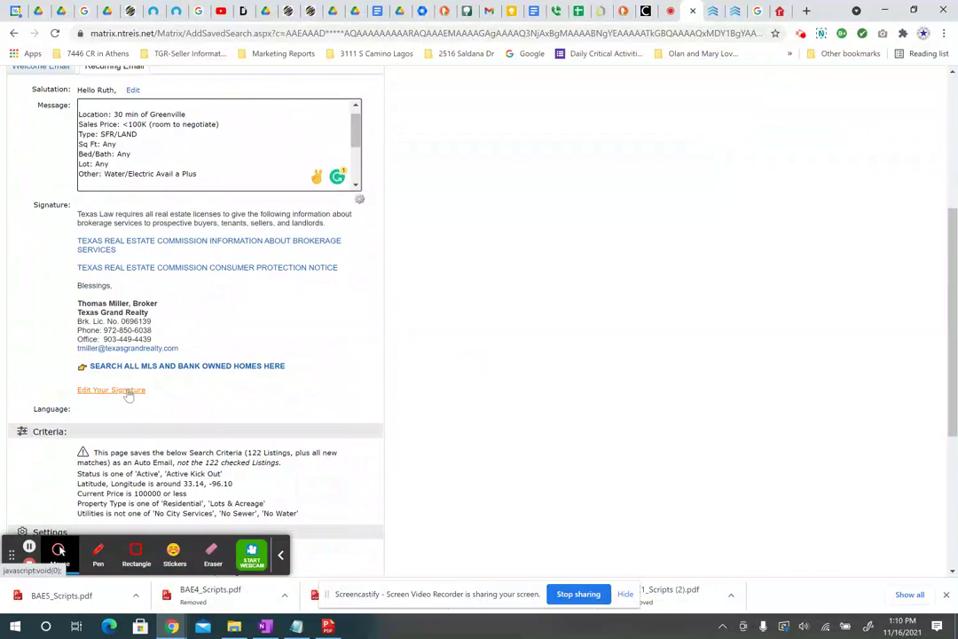
{"action": "scroll", "coordinate": [131, 131], "scroll_direction": "up", "scroll_amount": 1}
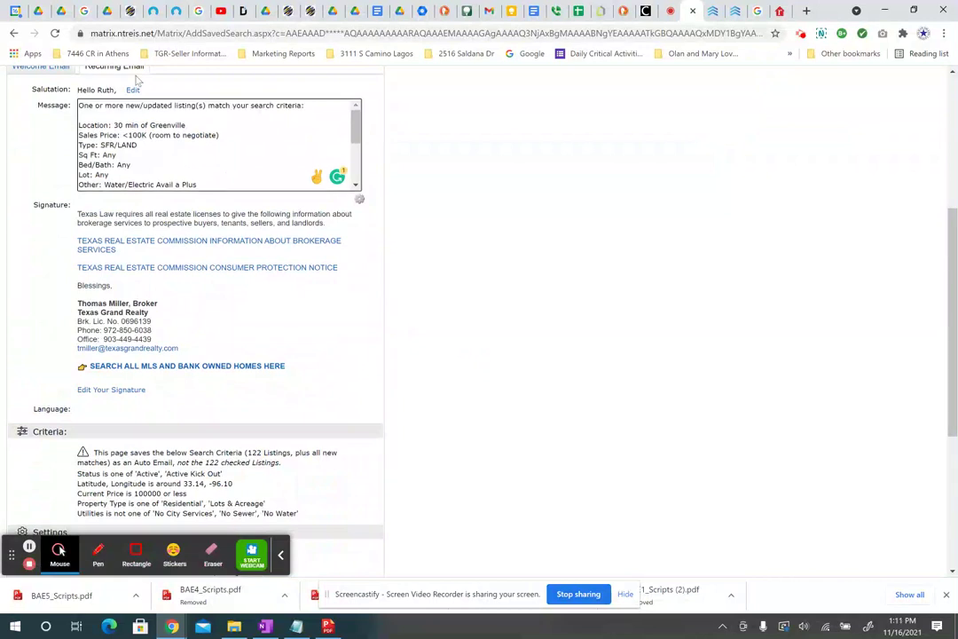
{"action": "left_click", "coordinate": [133, 90]}
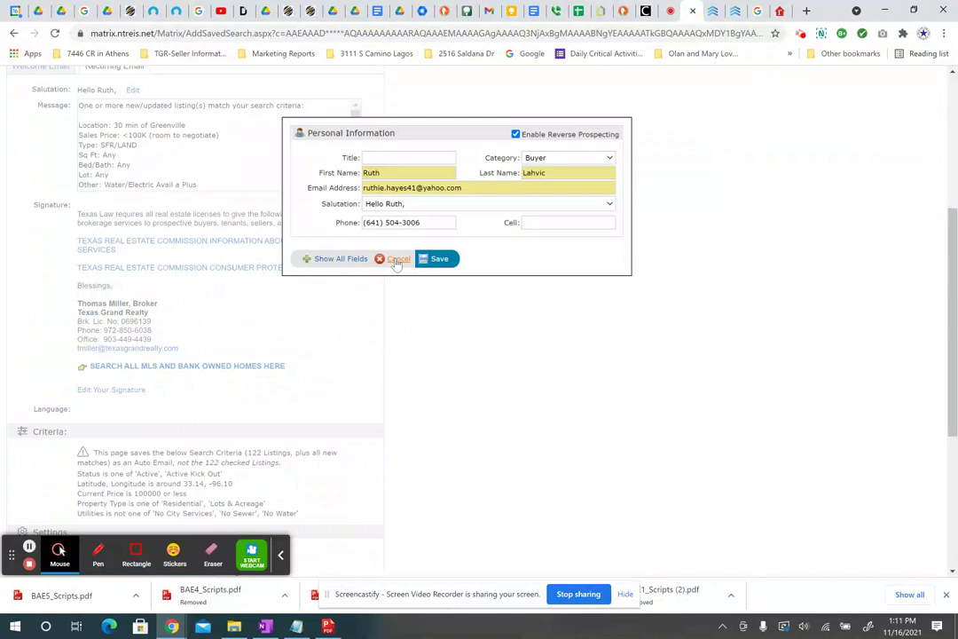
{"action": "left_click", "coordinate": [396, 258]}
Inspect the recurring message's default-text options and dismiss them without choosing one.
{"action": "scroll", "coordinate": [357, 147], "scroll_direction": "up", "scroll_amount": 1}
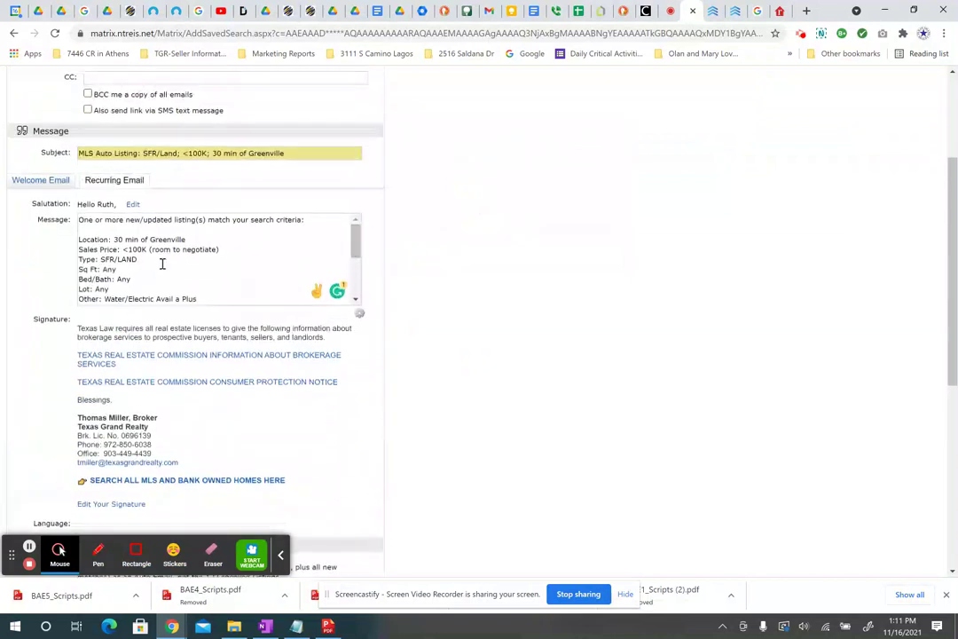
{"action": "scroll", "coordinate": [163, 263], "scroll_direction": "down", "scroll_amount": 5}
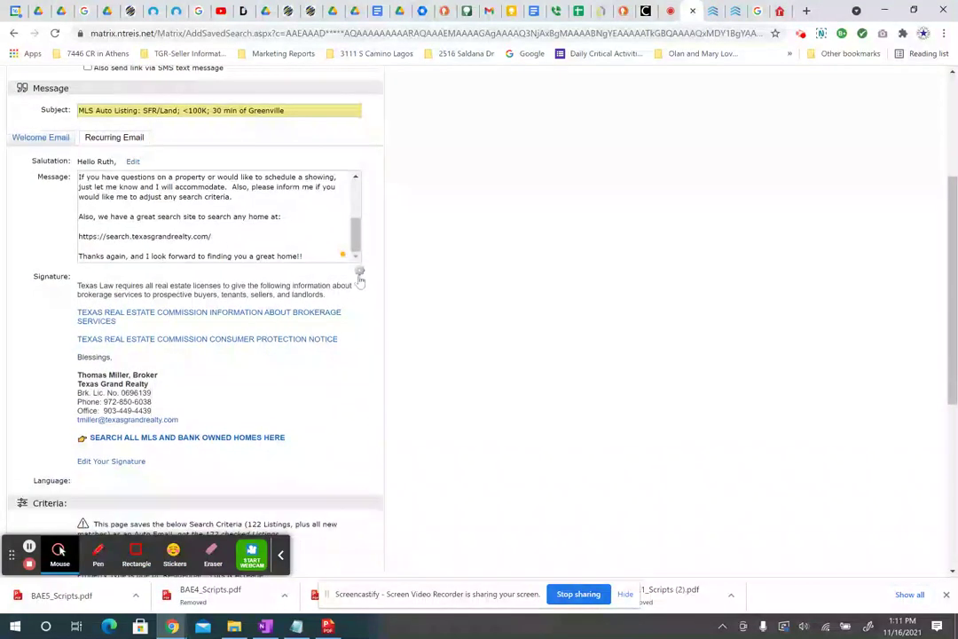
{"action": "left_click", "coordinate": [359, 271]}
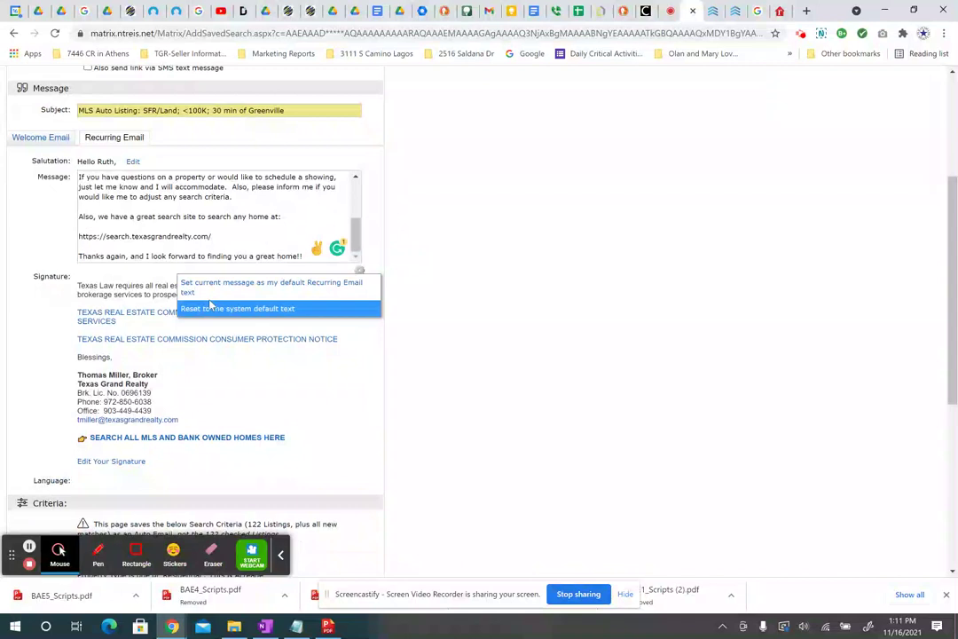
{"action": "left_click", "coordinate": [169, 228]}
Switch to the Welcome Email message and scroll down to the Schedule settings.
{"action": "scroll", "coordinate": [175, 214], "scroll_direction": "up", "scroll_amount": 5}
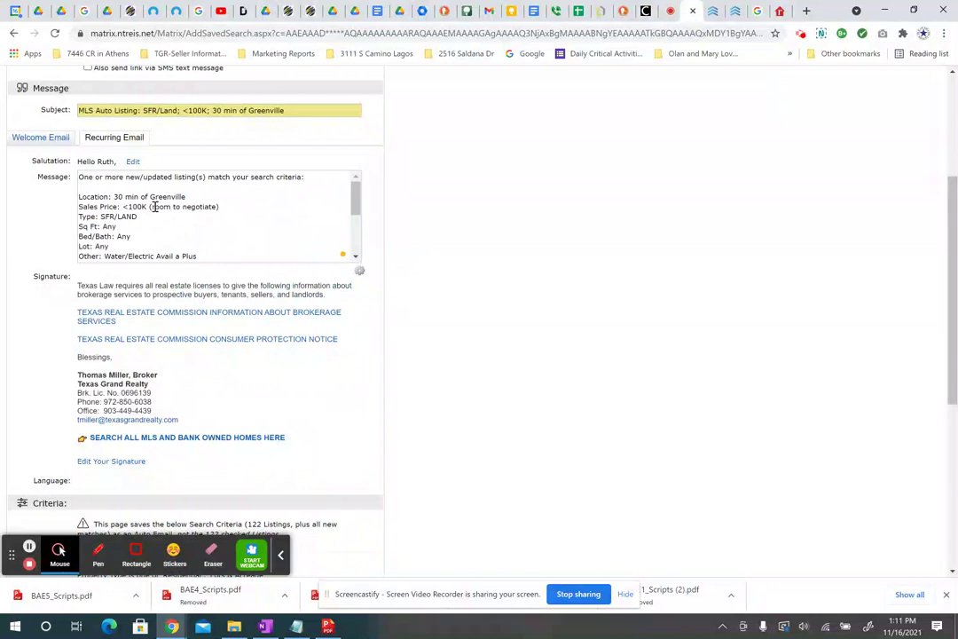
{"action": "left_click", "coordinate": [40, 137]}
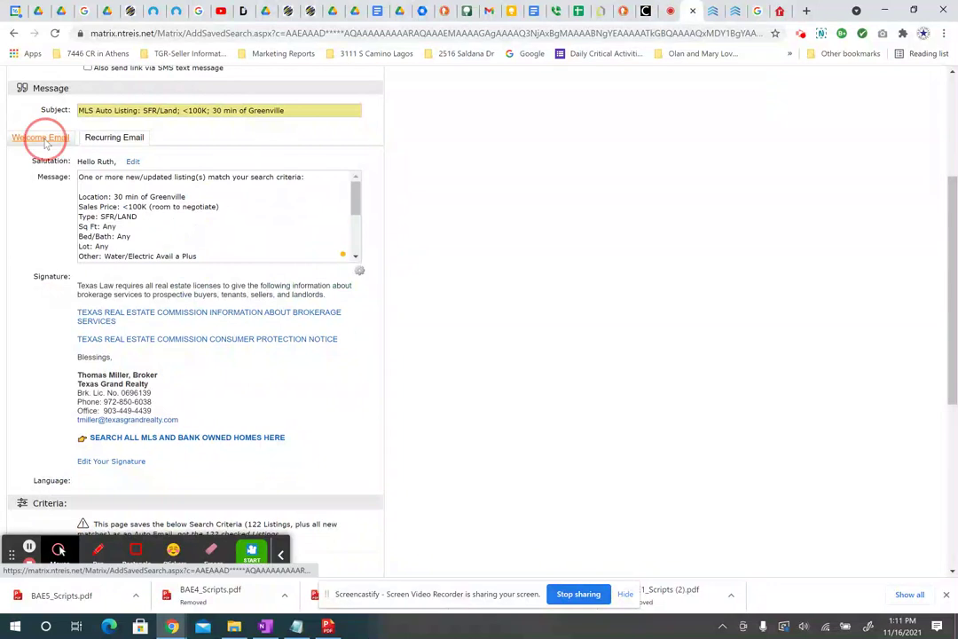
{"action": "scroll", "coordinate": [235, 327], "scroll_direction": "down", "scroll_amount": 1}
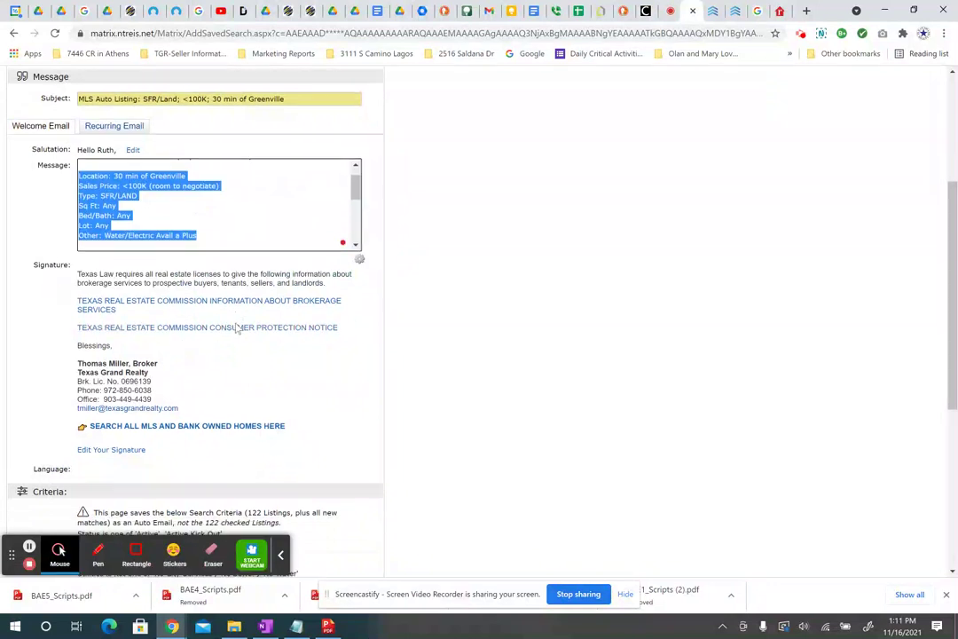
{"action": "scroll", "coordinate": [213, 353], "scroll_direction": "down", "scroll_amount": 1}
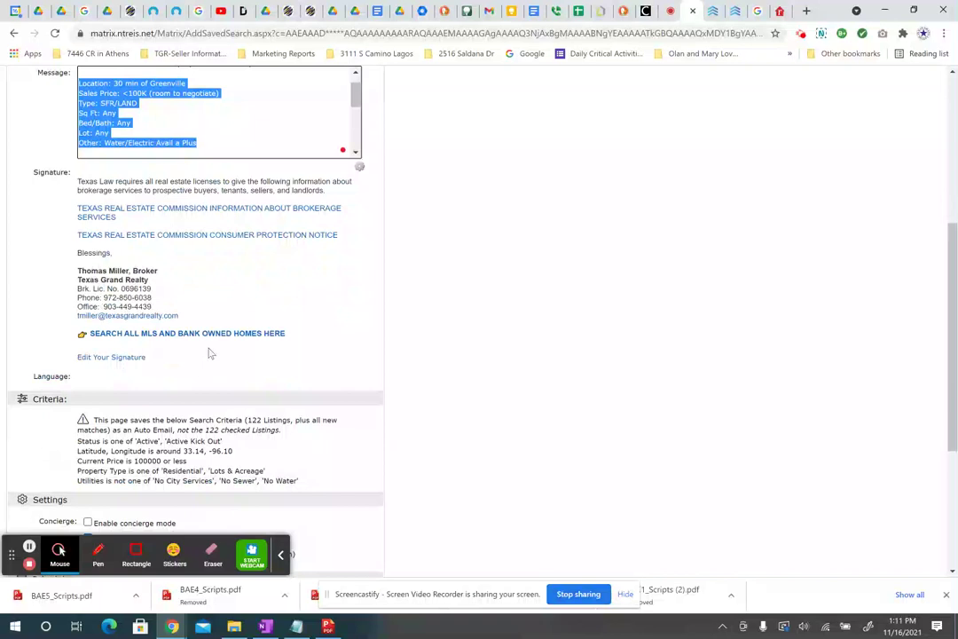
{"action": "scroll", "coordinate": [235, 350], "scroll_direction": "down", "scroll_amount": 3}
Set the schedule to Daily with every morning send Sunday–Saturday checked, and save the auto email.
{"action": "left_click", "coordinate": [236, 349]}
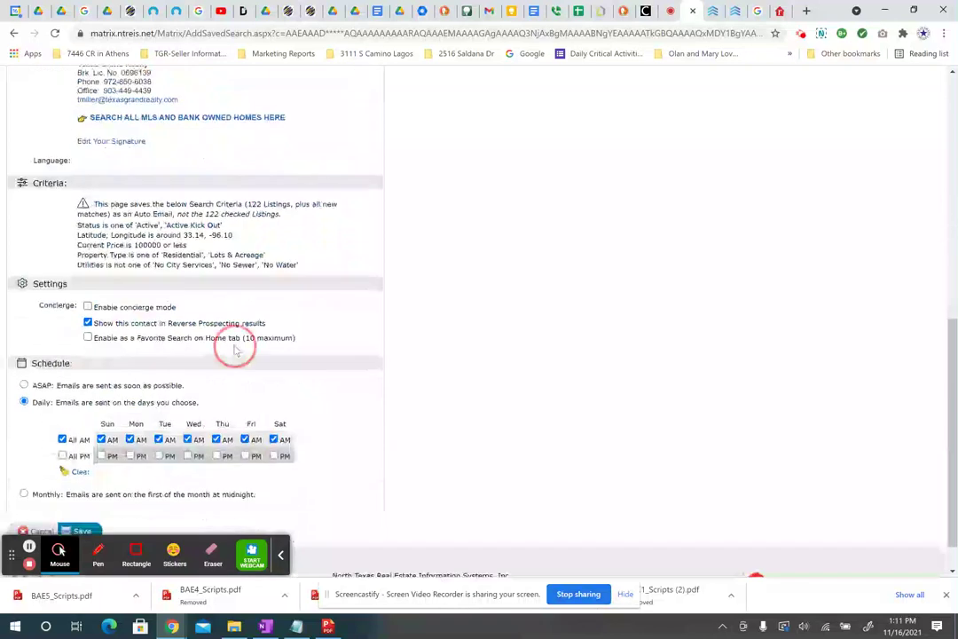
{"action": "scroll", "coordinate": [236, 351], "scroll_direction": "down", "scroll_amount": 1}
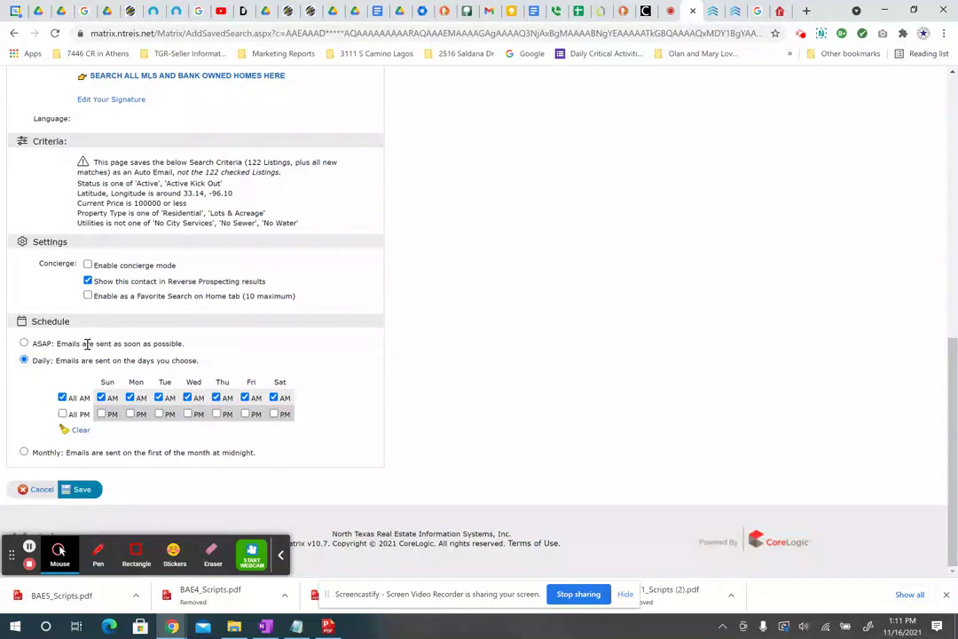
{"action": "left_click", "coordinate": [24, 344]}
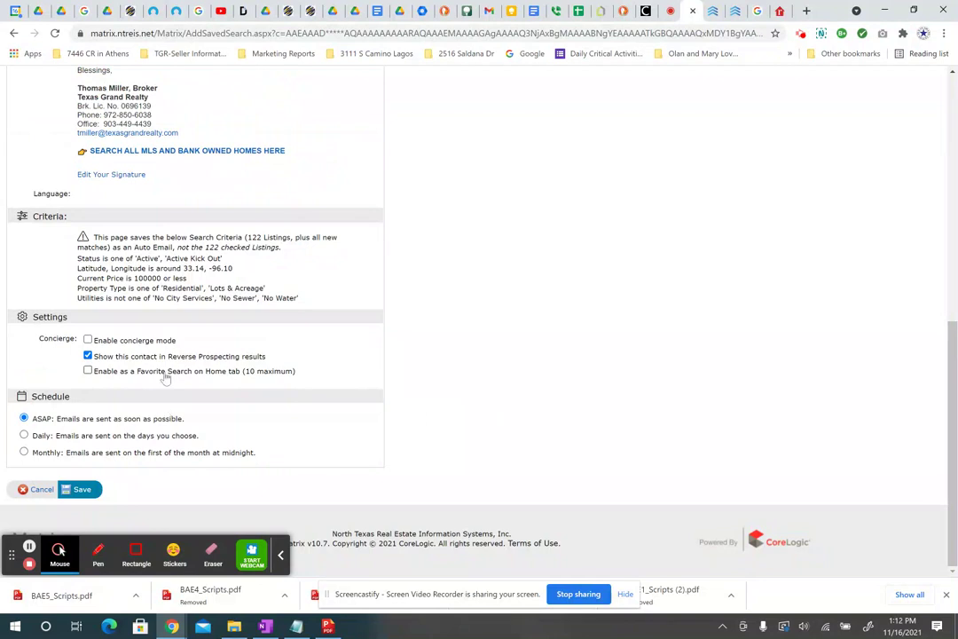
{"action": "left_click", "coordinate": [24, 436]}
{"action": "scroll", "coordinate": [436, 333], "scroll_direction": "down", "scroll_amount": 2}
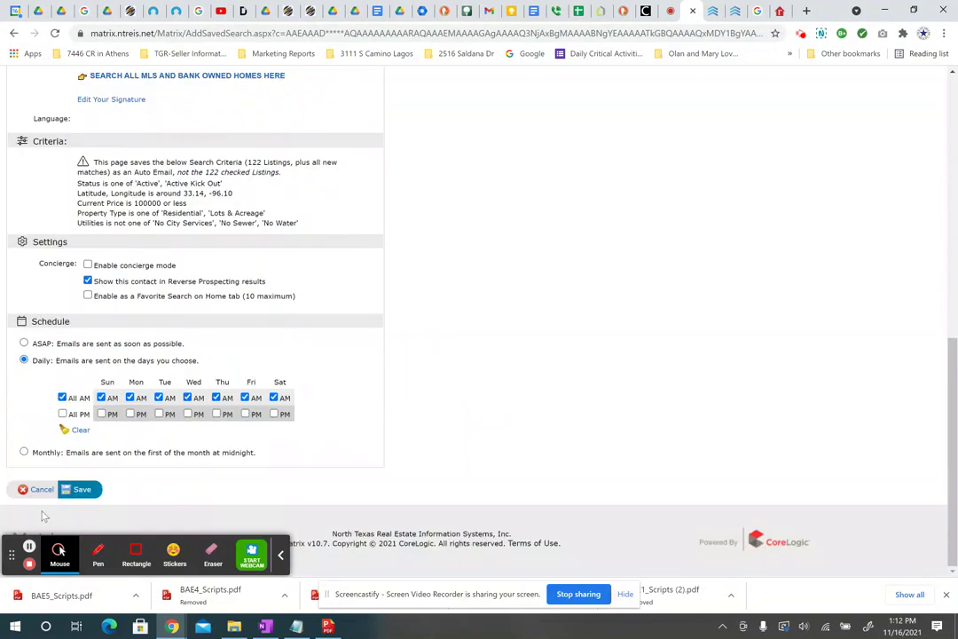
{"action": "left_click", "coordinate": [83, 490]}
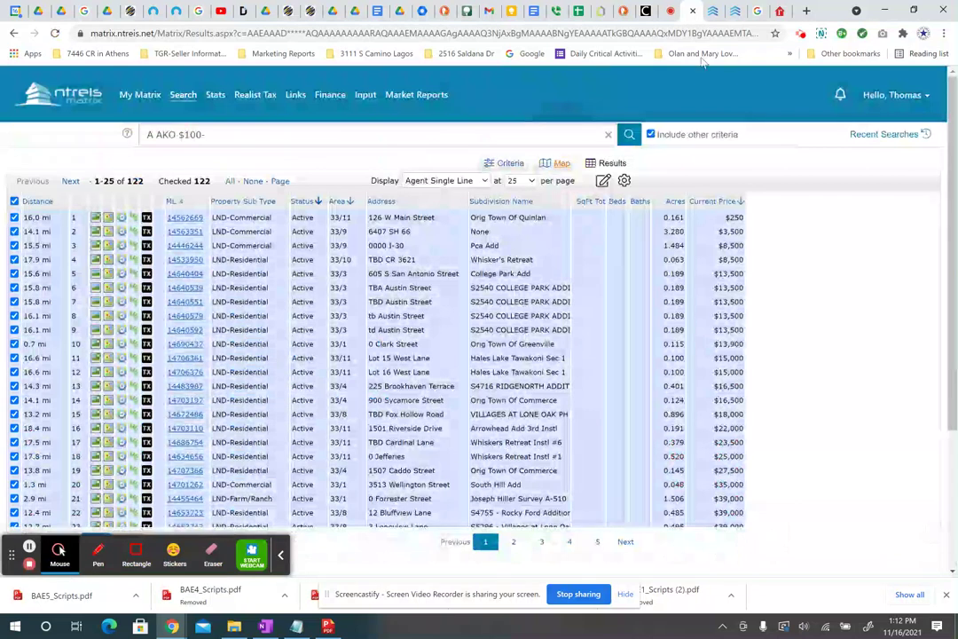
Glance at the contact's Follow Up Boss profile, then return to the 122 Matrix results.
{"action": "left_click", "coordinate": [715, 13]}
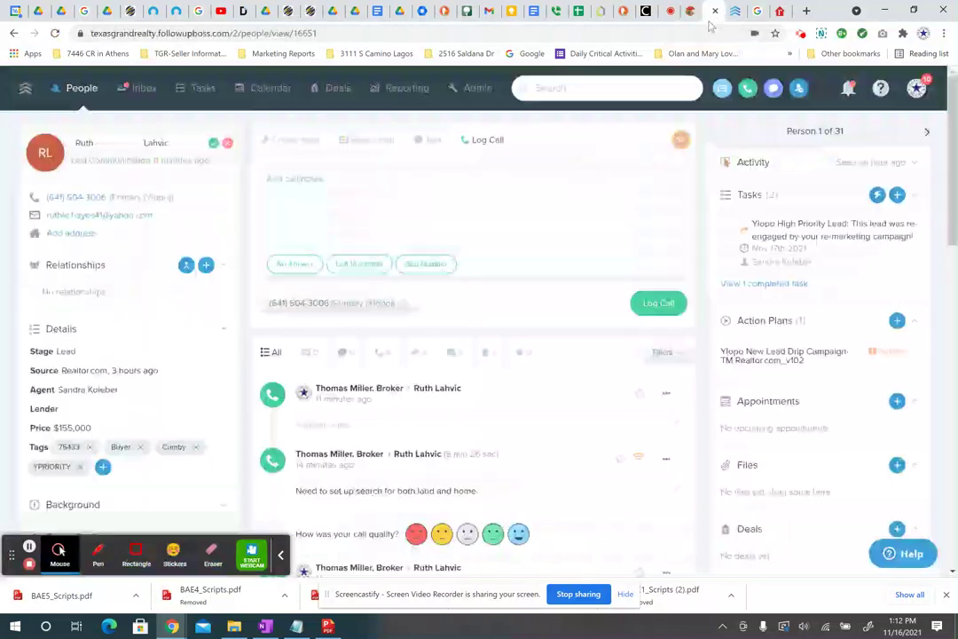
{"action": "left_click", "coordinate": [681, 12]}
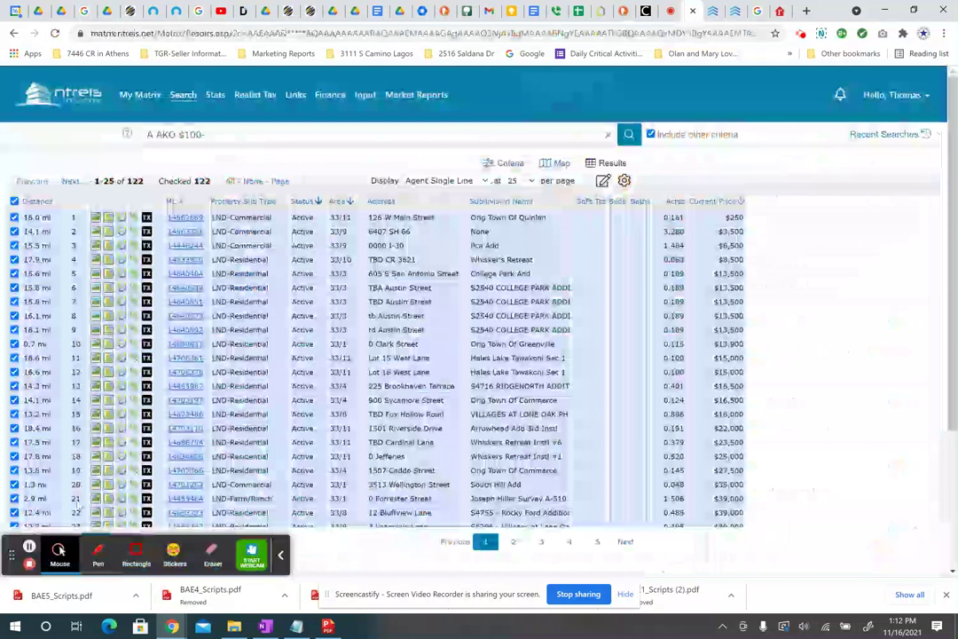